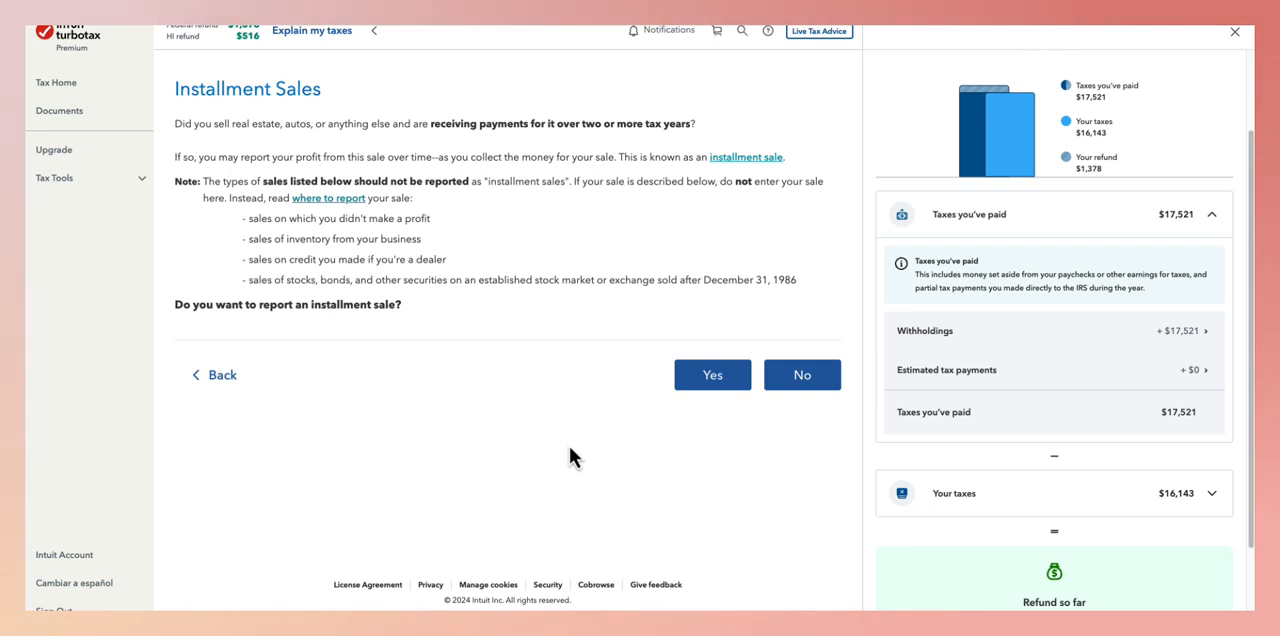
# - Start reporting an installment sale, describe the property by its street address, and classify it as All other property types
pyautogui.click(691, 375)
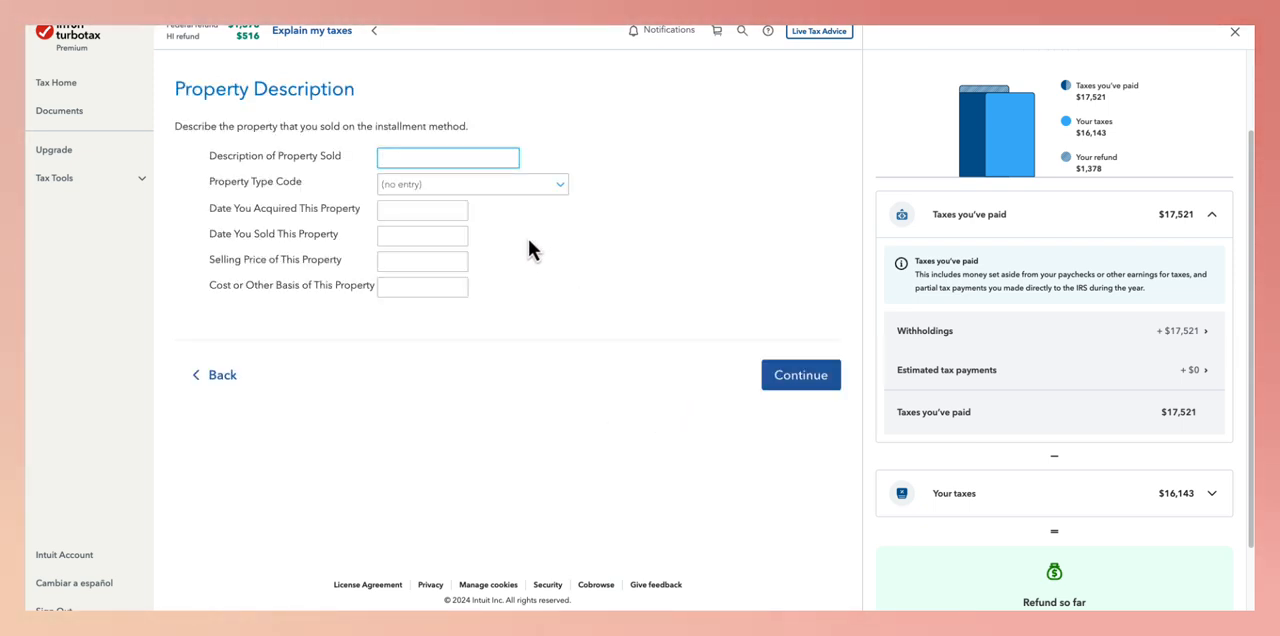
pyautogui.write('123-2 Rental St')
pyautogui.click(466, 184)
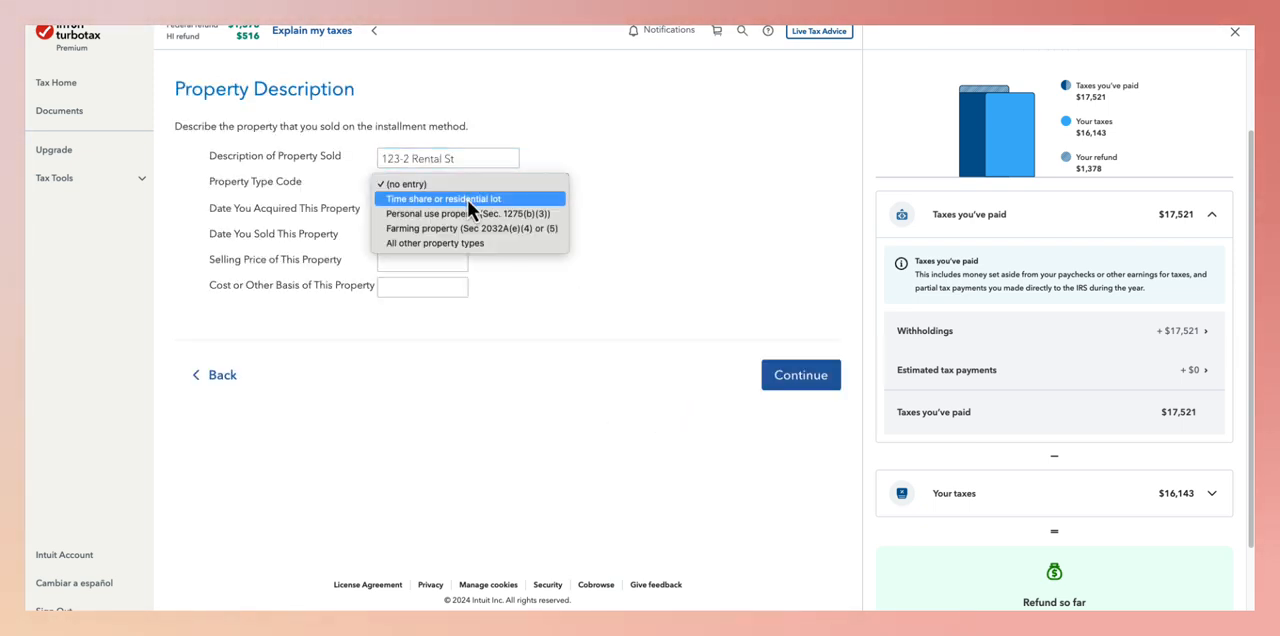
pyautogui.click(462, 243)
# - Set the property's acquisition date to 01/01/2020 and its sale date to 09/30/2023
pyautogui.click(428, 209)
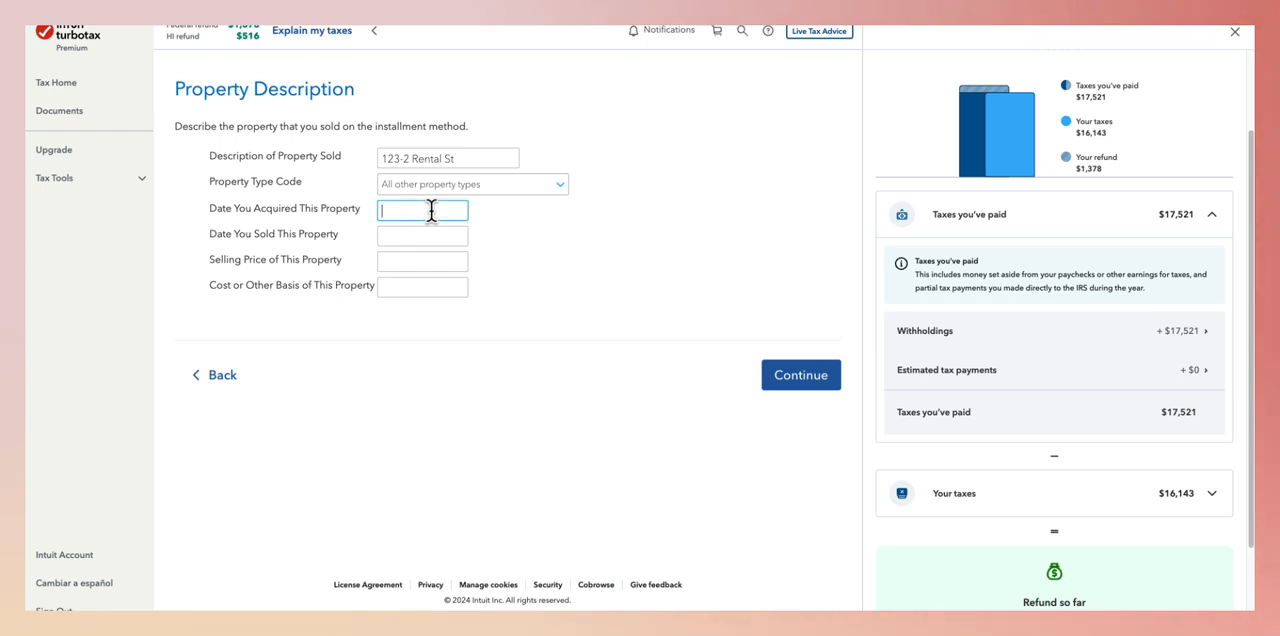
pyautogui.write('01/0')
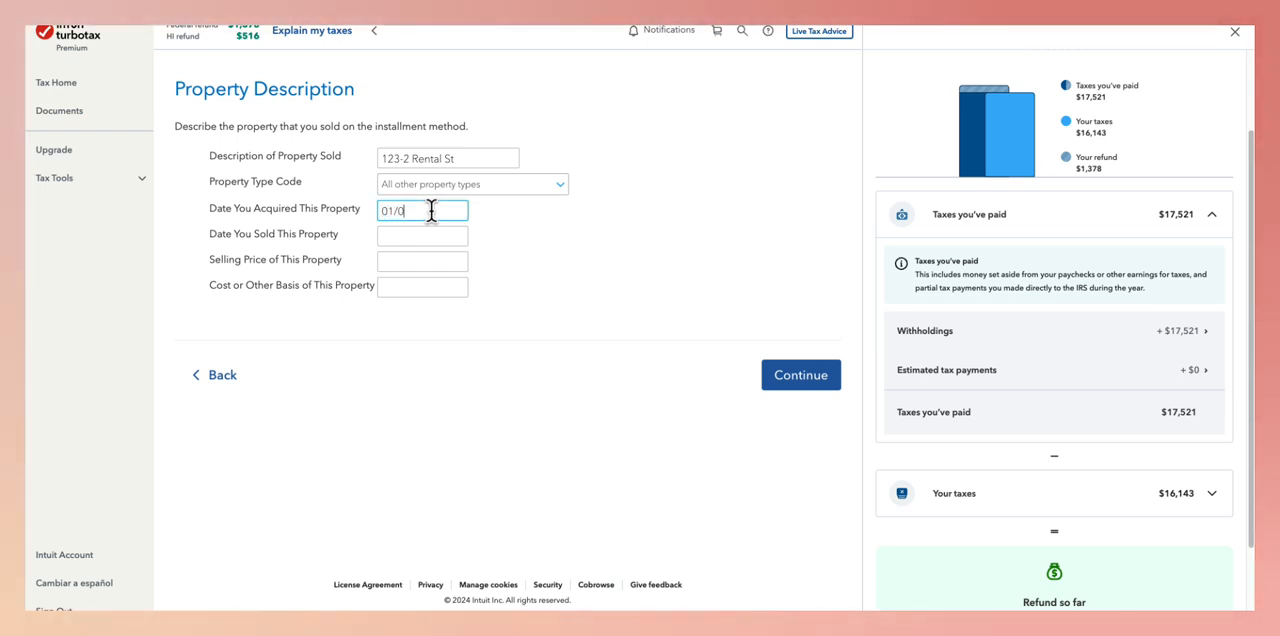
pyautogui.write('1/2020')
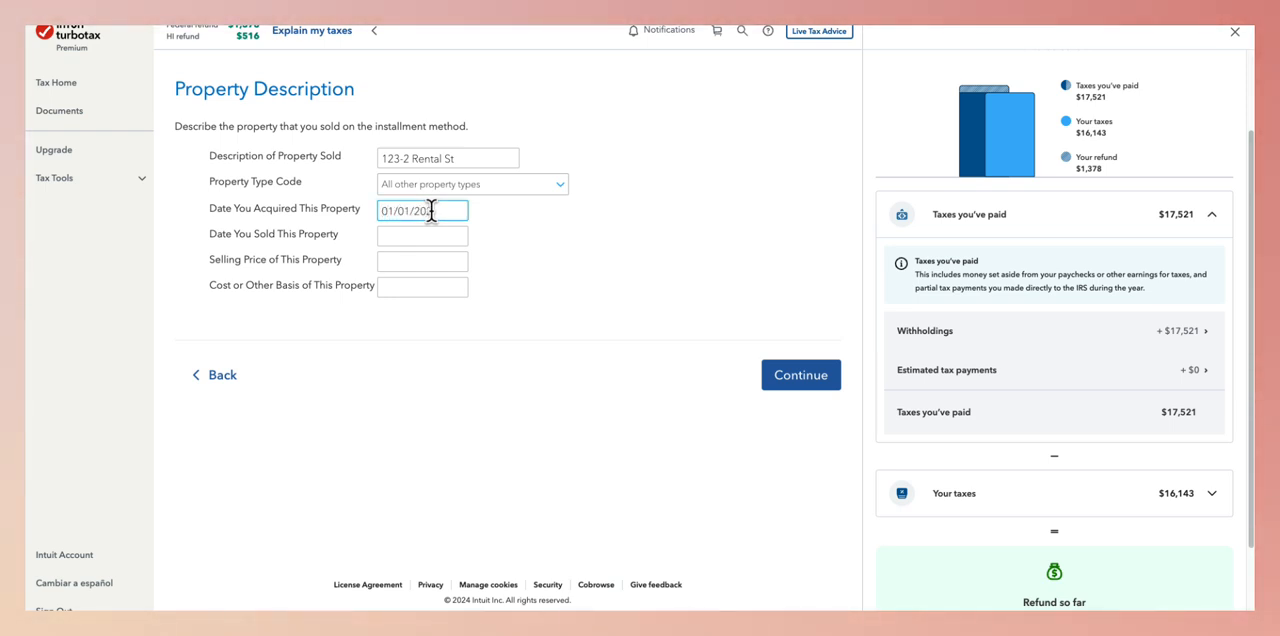
pyautogui.press('BackSpace')
pyautogui.write('0')
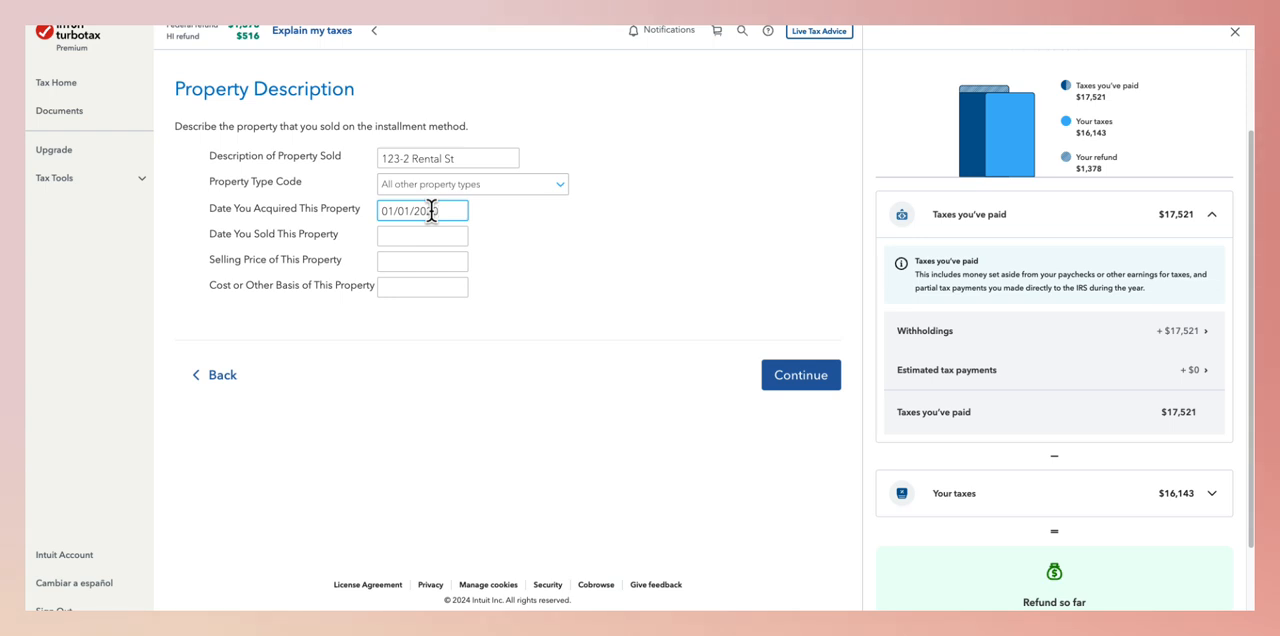
pyautogui.click(434, 235)
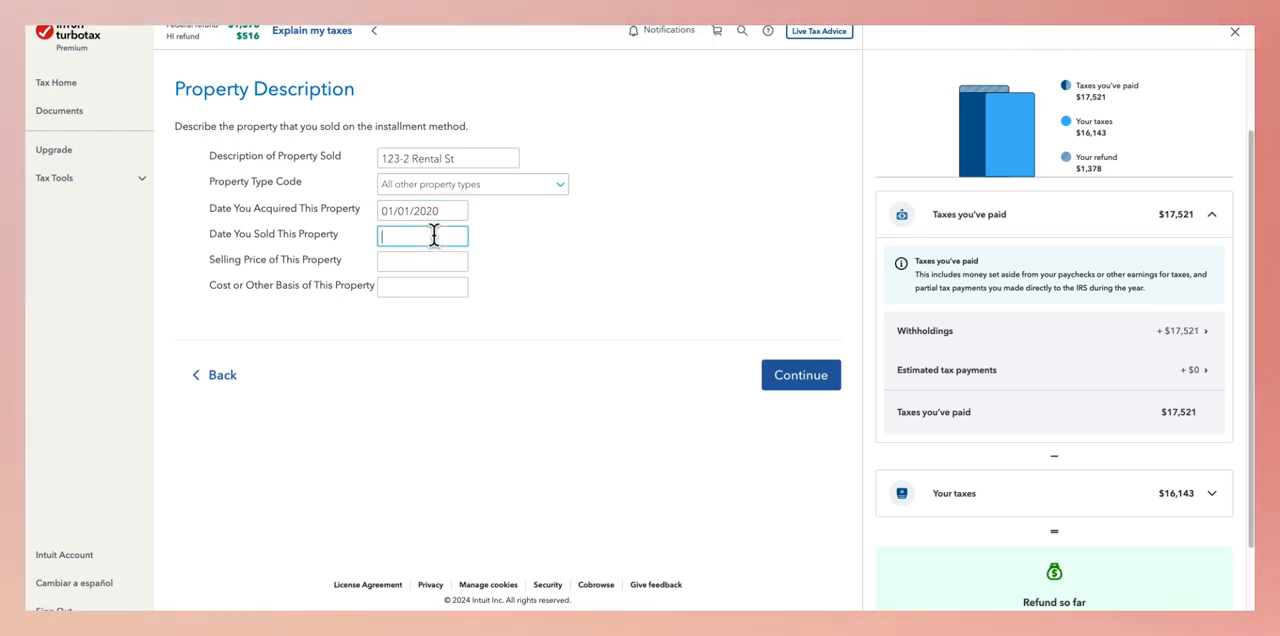
pyautogui.write('09')
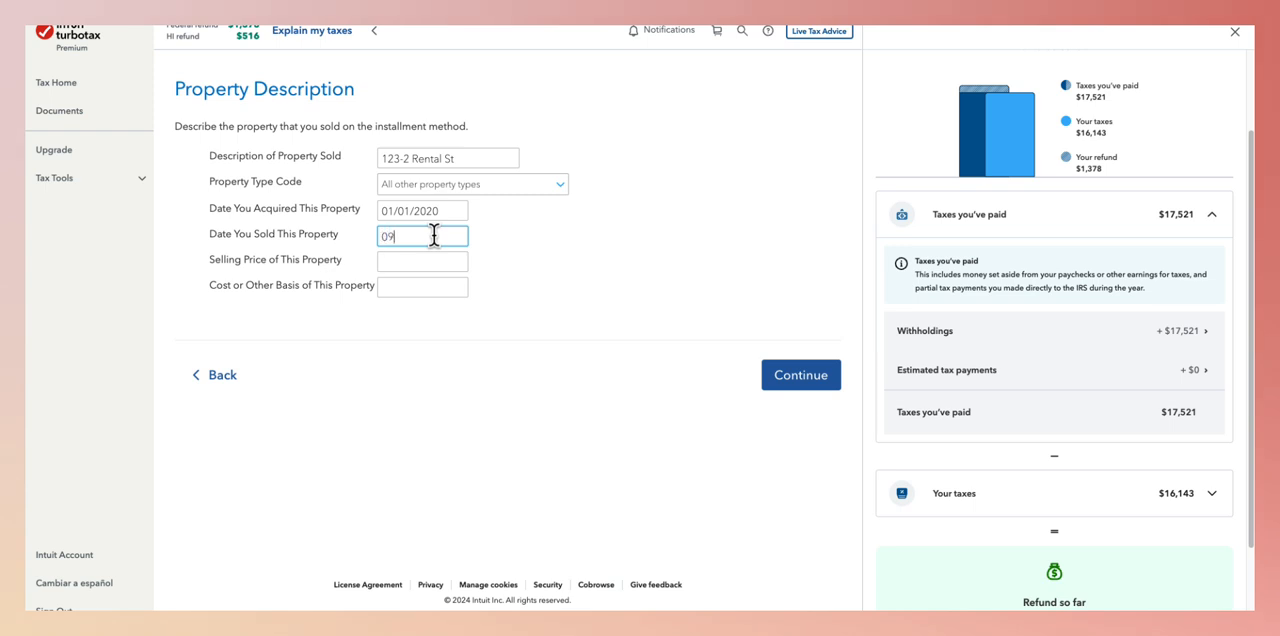
pyautogui.write('/30/2')
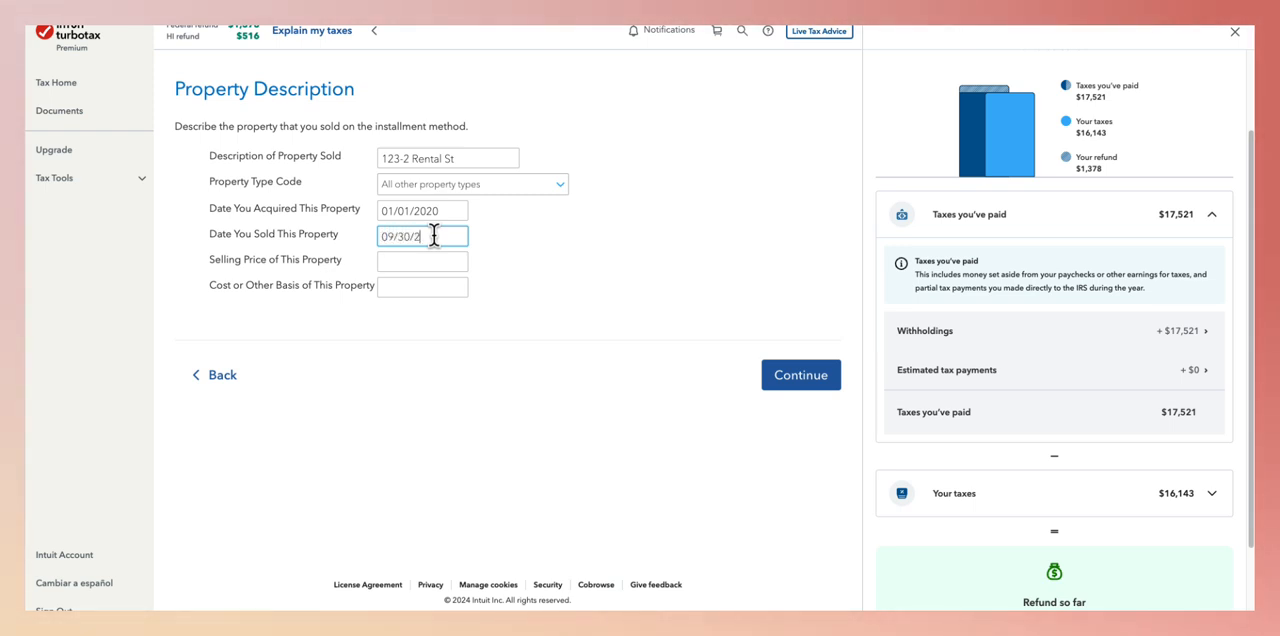
pyautogui.write('023')
# - Enter a selling price of 750,000 and a cost basis of 600,000, and accept the sales information without sales expenses
pyautogui.click(399, 261)
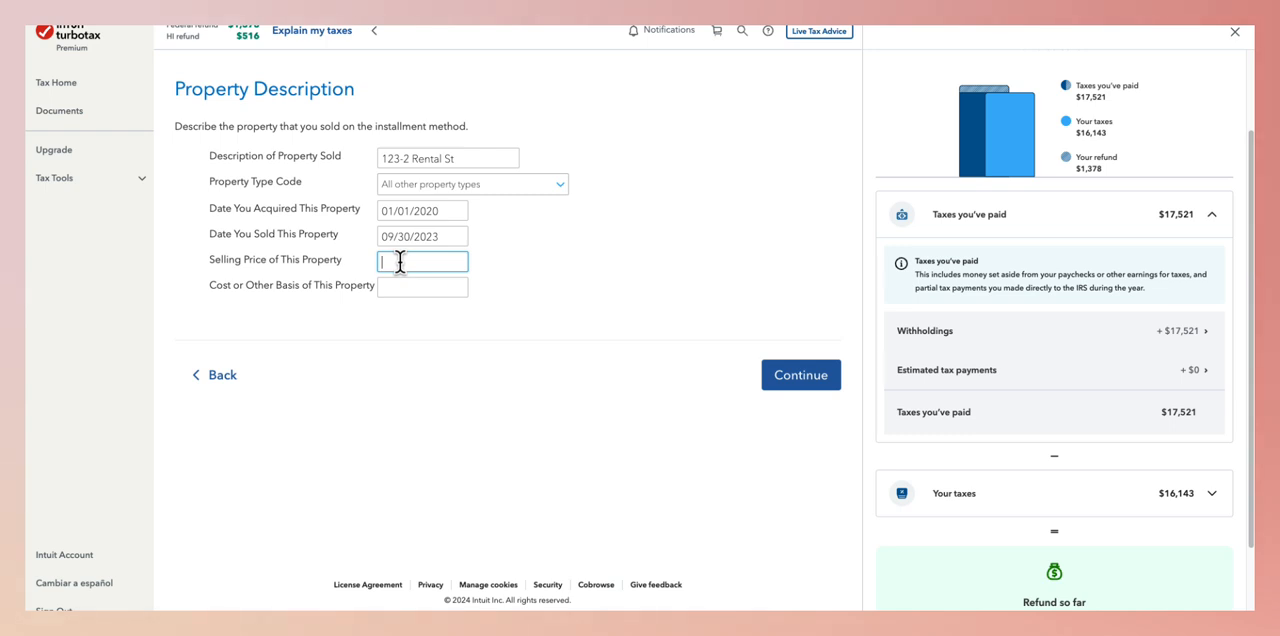
pyautogui.write('750,000')
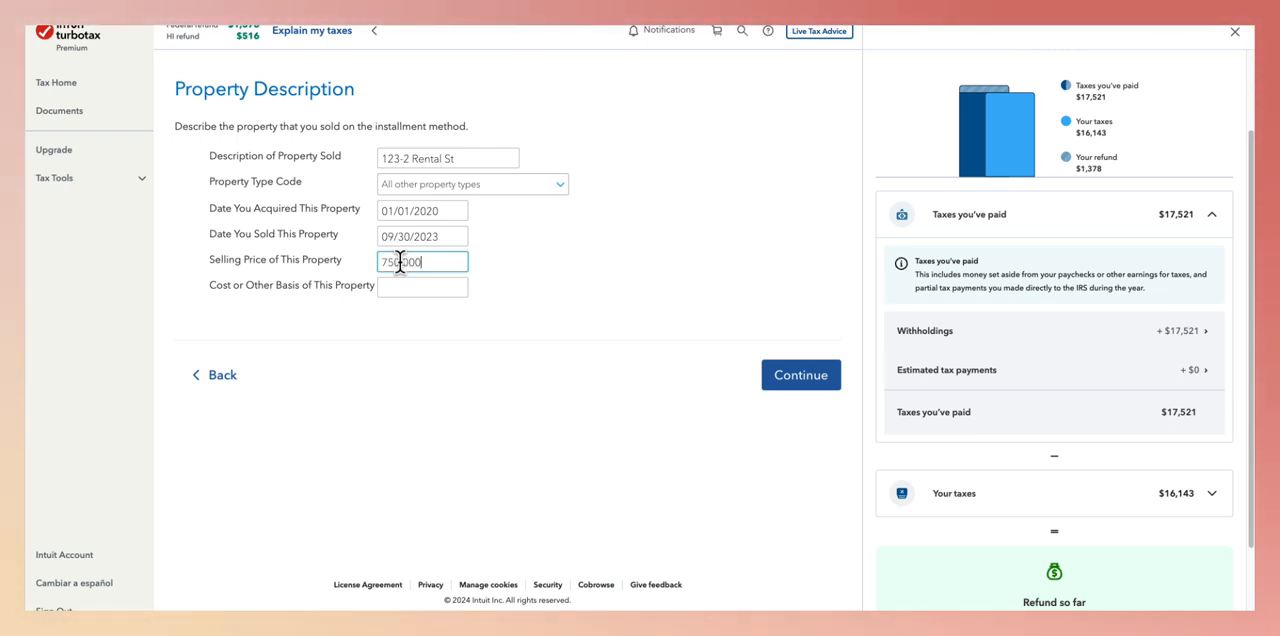
pyautogui.click(426, 288)
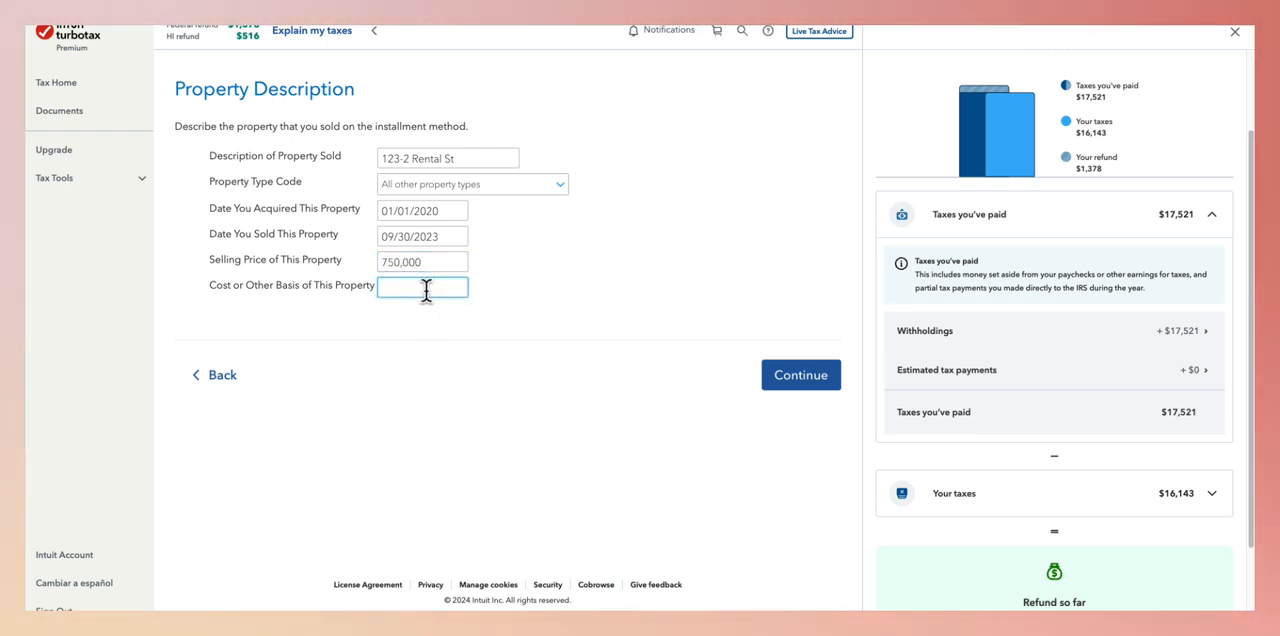
pyautogui.write('6')
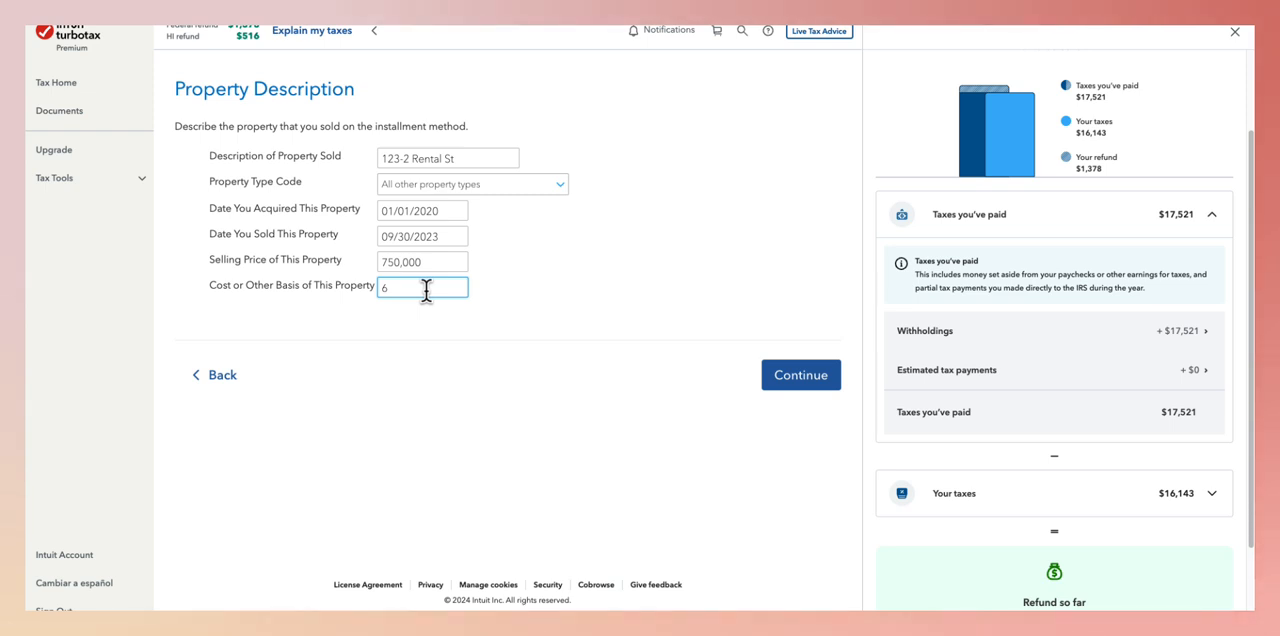
pyautogui.write('00,000')
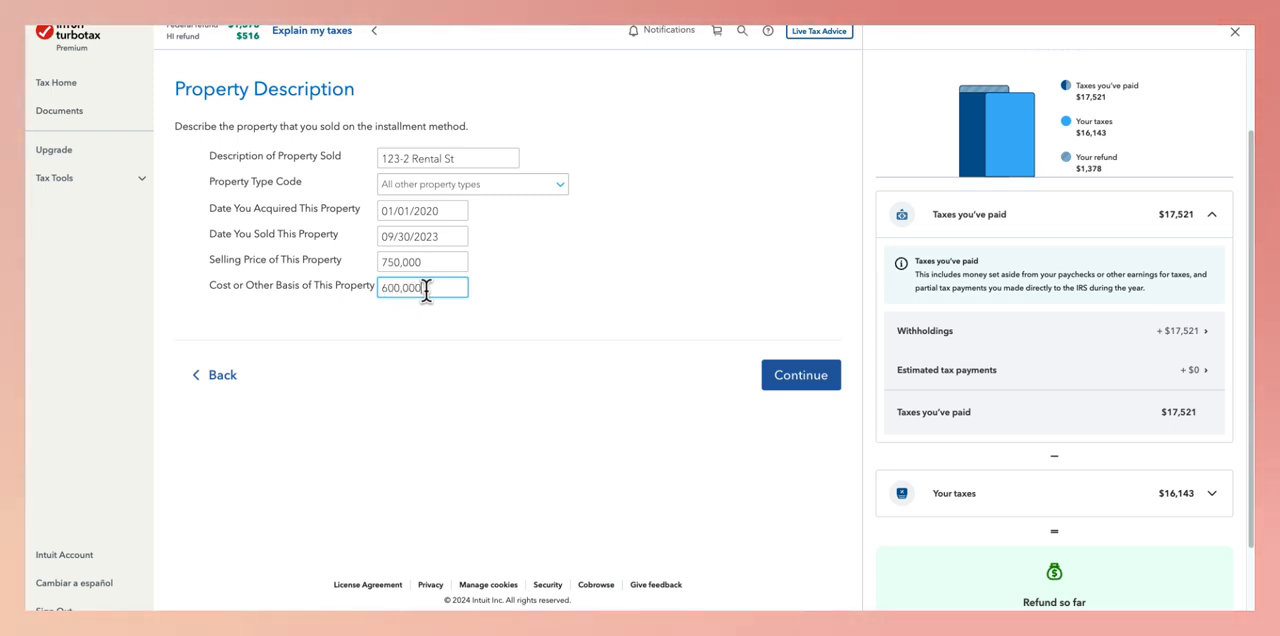
pyautogui.click(771, 374)
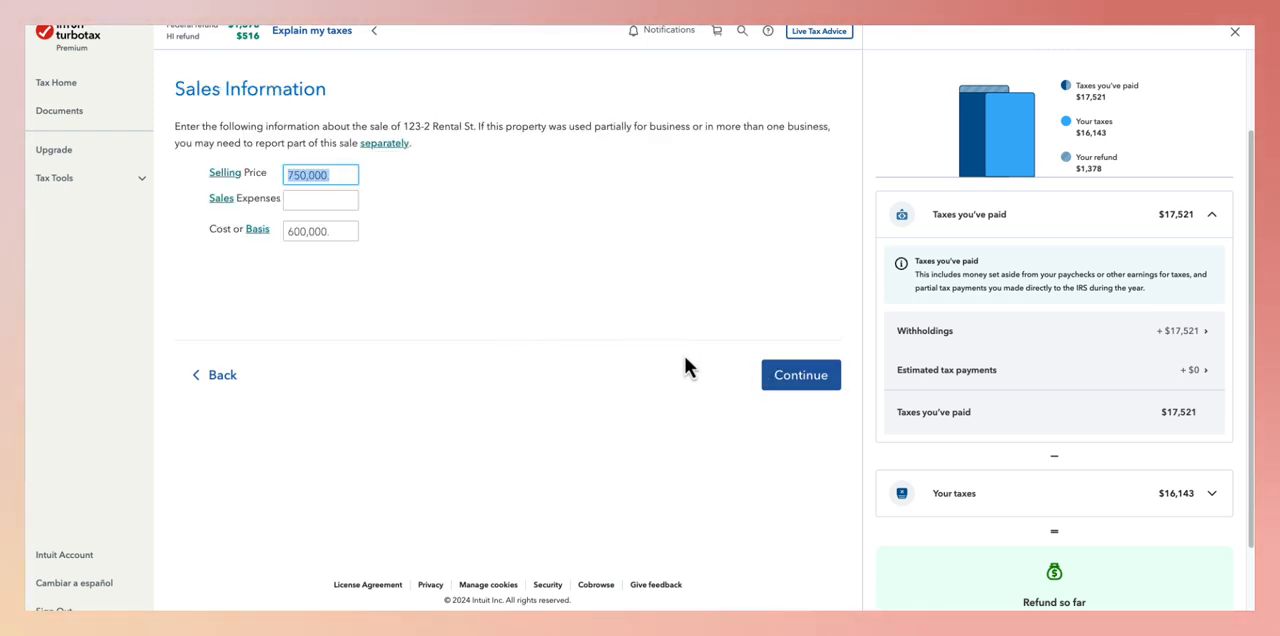
pyautogui.click(785, 379)
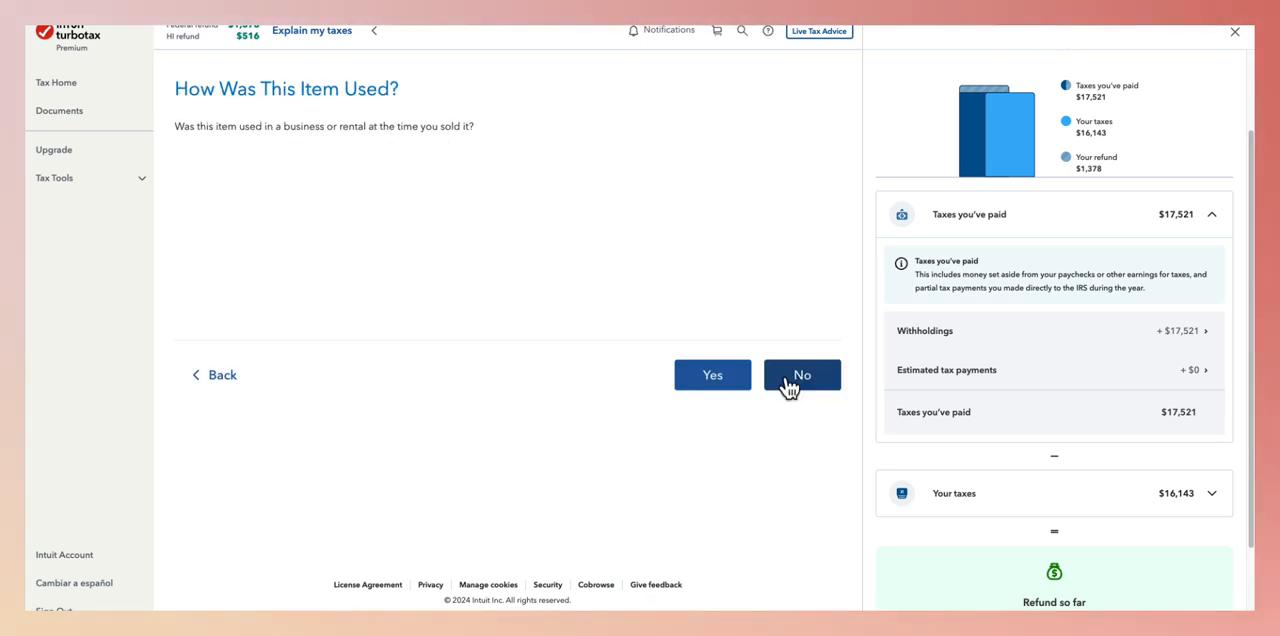
# - Declare business or rental use, choose Rental or royalty (Schedule E), and report the sale on the rental already listed
pyautogui.click(718, 378)
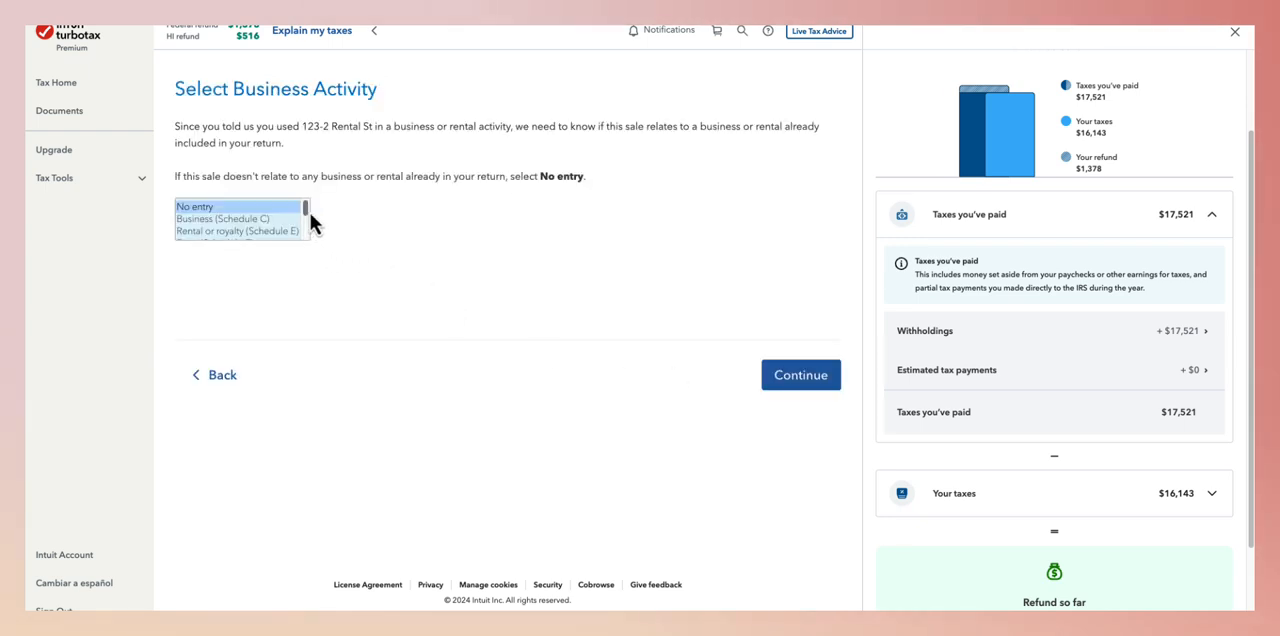
pyautogui.scroll(-1, 306, 213)
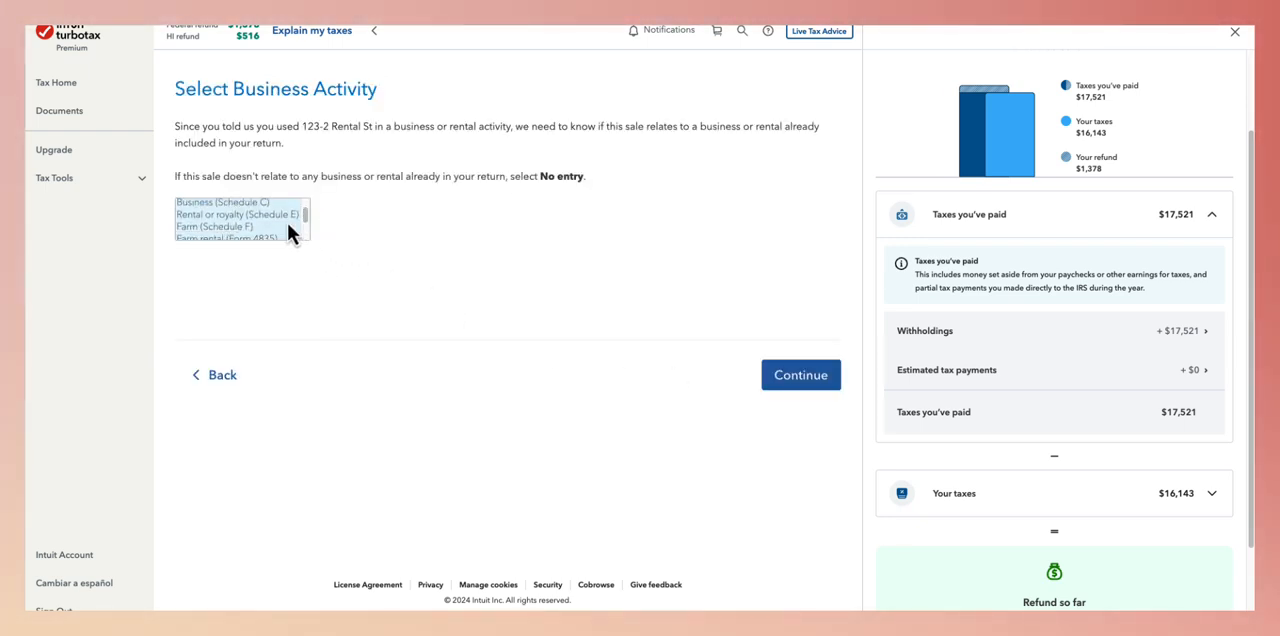
pyautogui.click(278, 216)
pyautogui.click(797, 386)
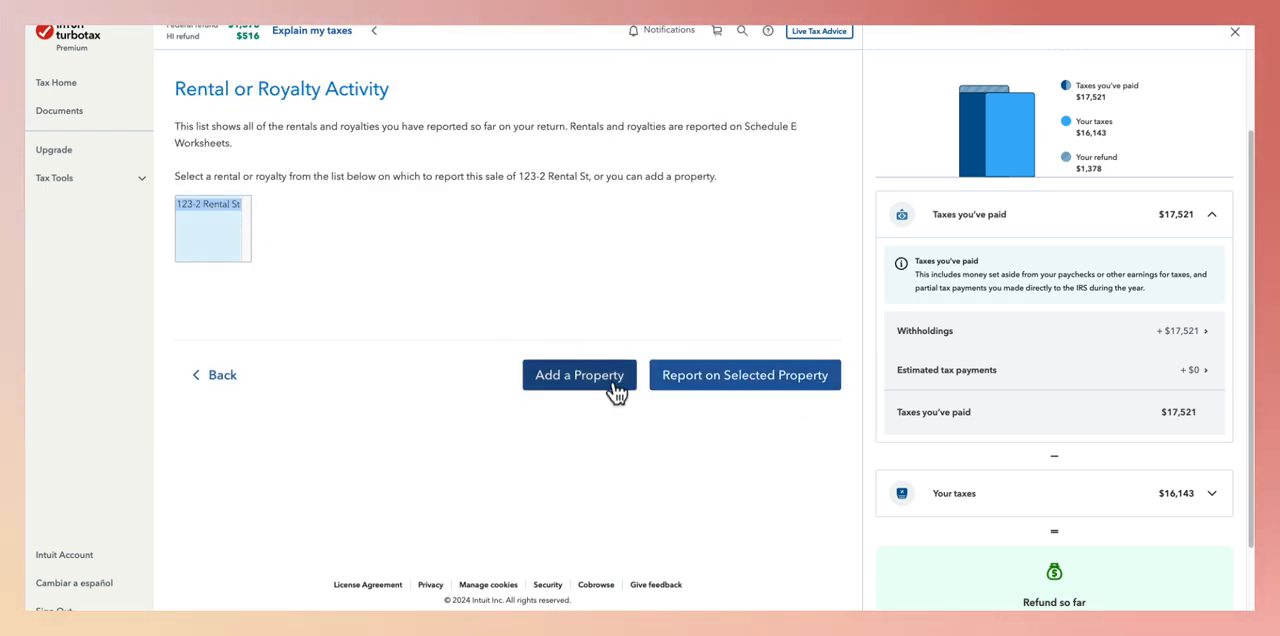
pyautogui.click(705, 390)
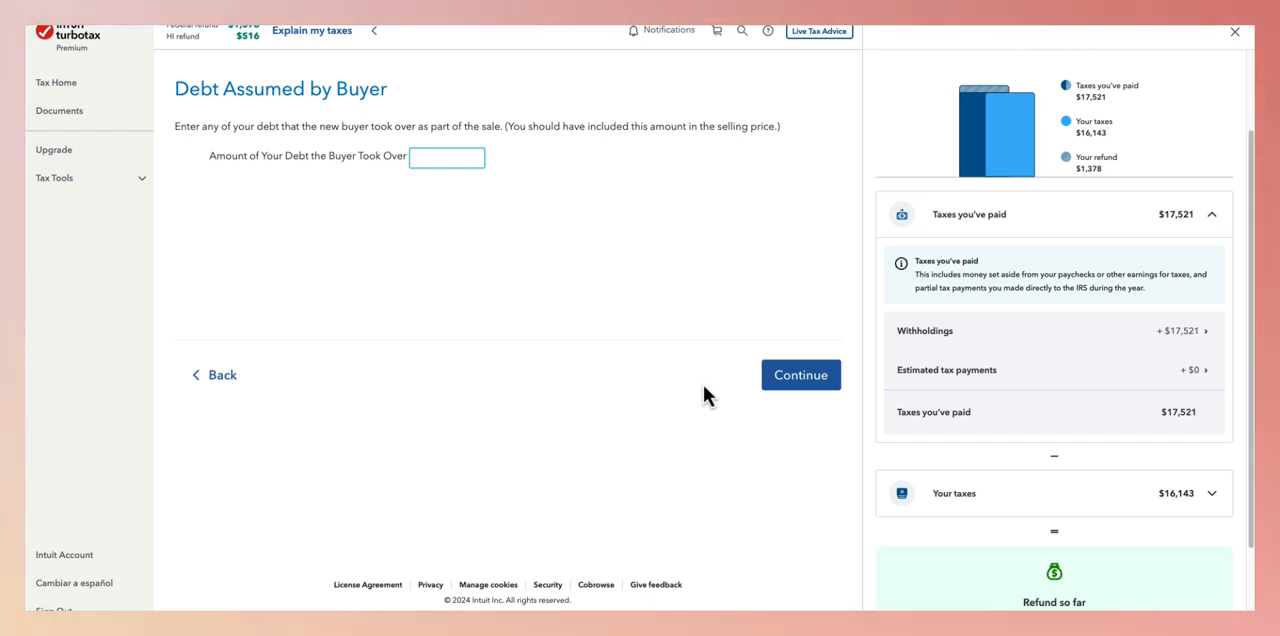
# - Leave the buyer-assumed debt blank, then submit 110,000 principal and 1,200 interest received in 2023, marking the interest as coming from a held mortgage
pyautogui.click(803, 393)
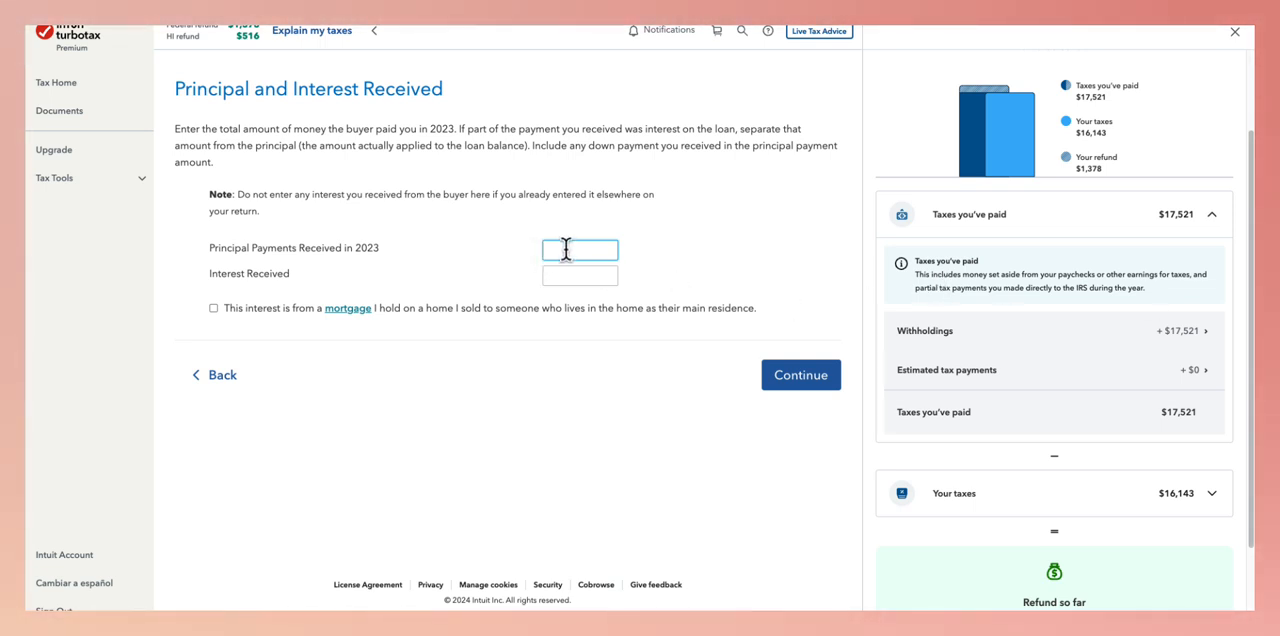
pyautogui.write('110000')
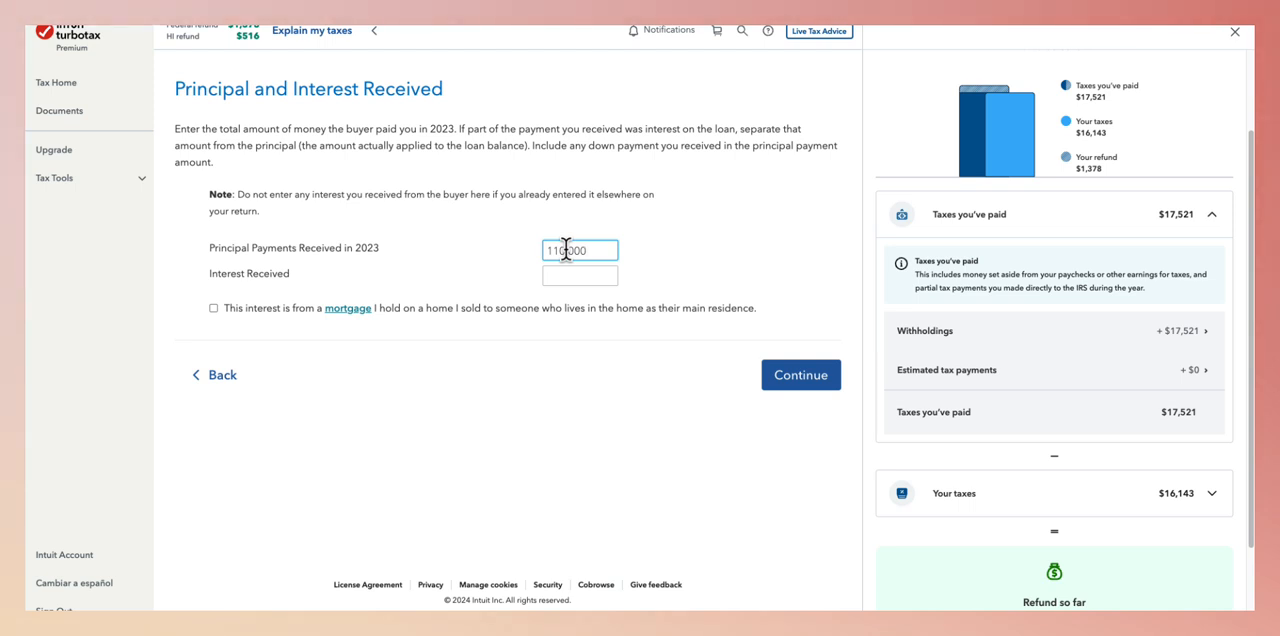
pyautogui.click(582, 278)
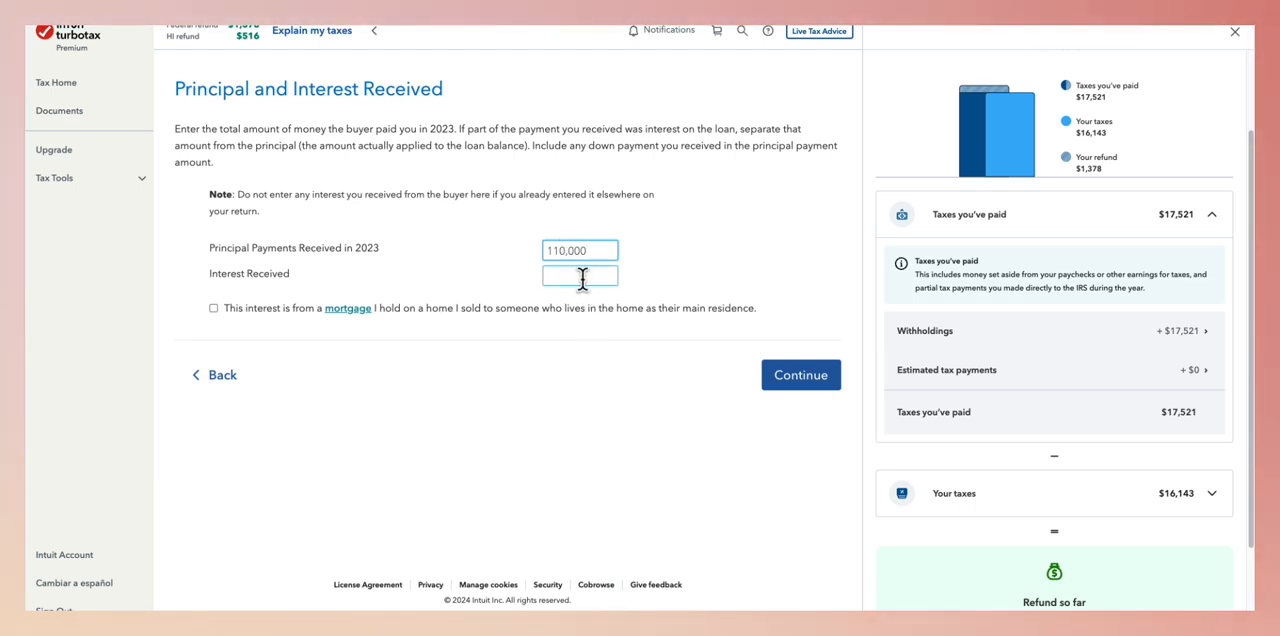
pyautogui.click(582, 278)
pyautogui.write('1200')
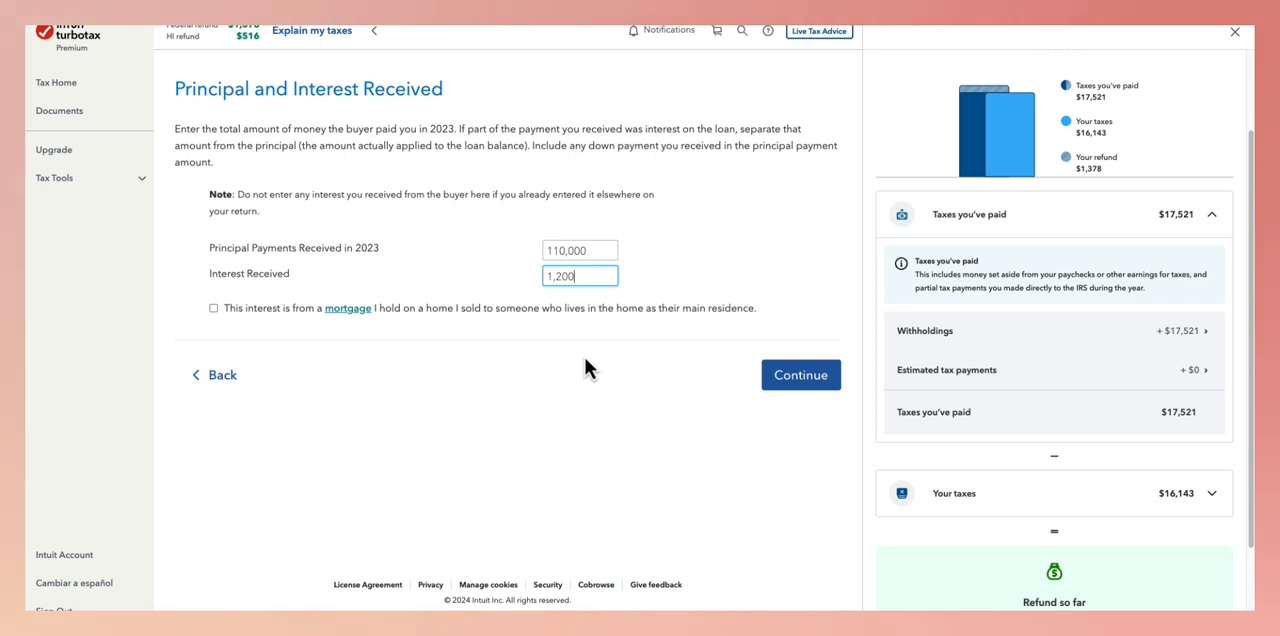
pyautogui.click(244, 312)
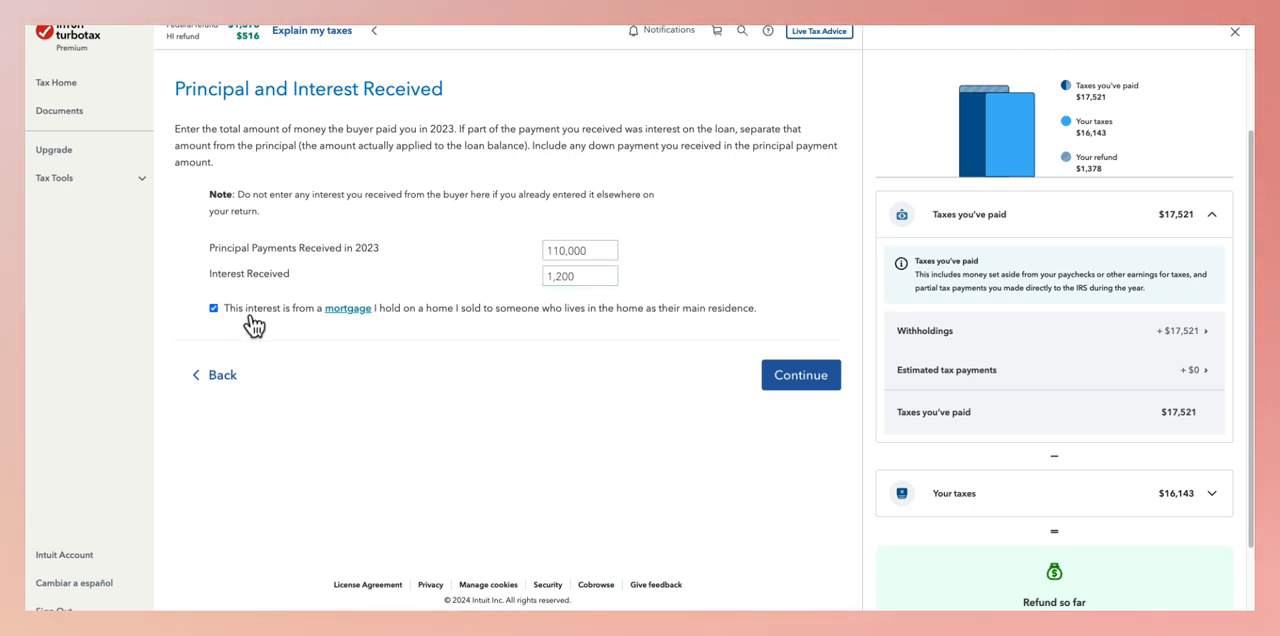
pyautogui.click(800, 375)
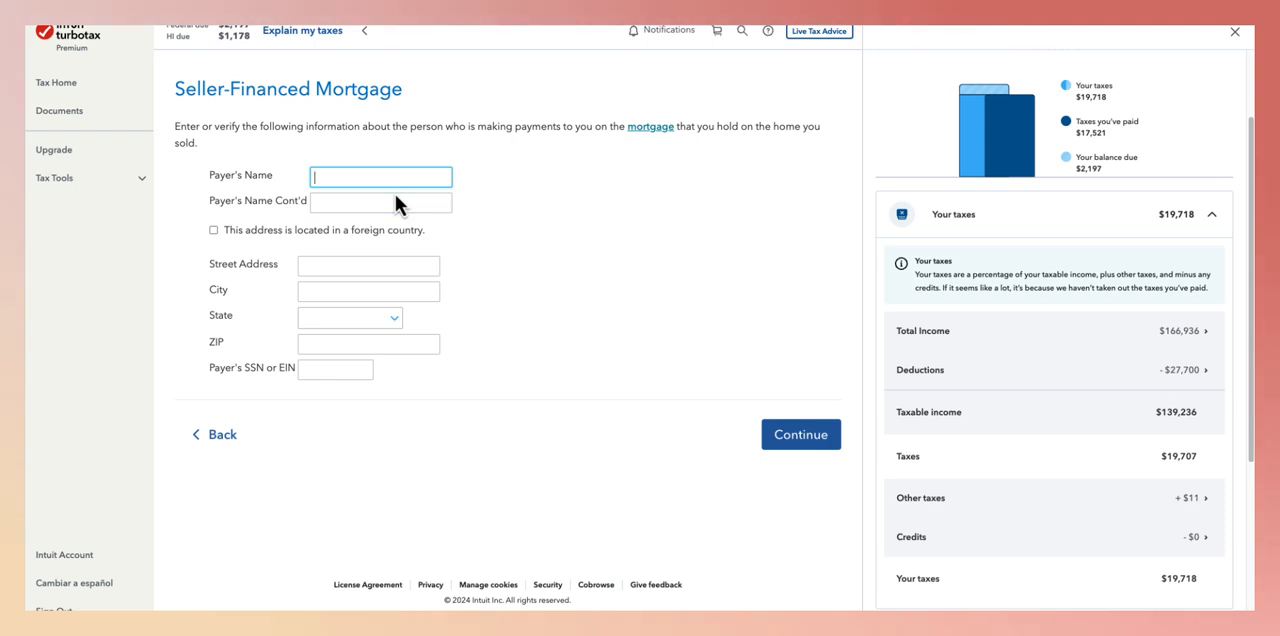
# - Enter the payer's name for the seller-financed mortgage
pyautogui.write('xx')
pyautogui.press('BackSpace')
pyautogui.press('BackSpace')
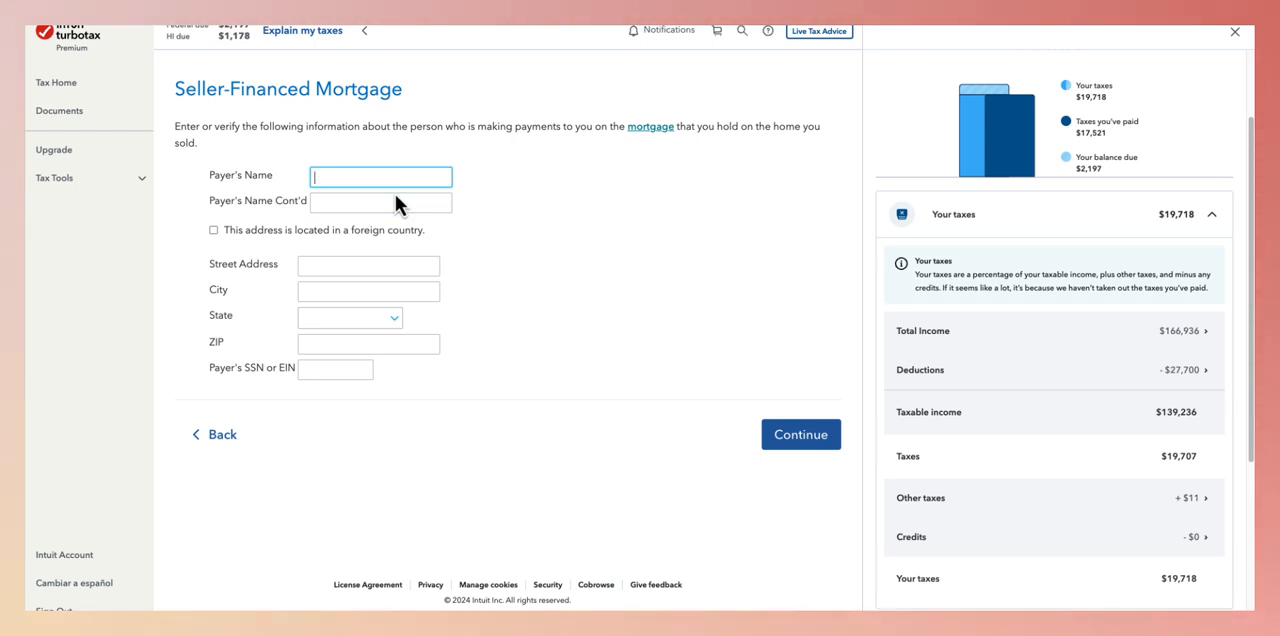
pyautogui.write('Ms. Bu')
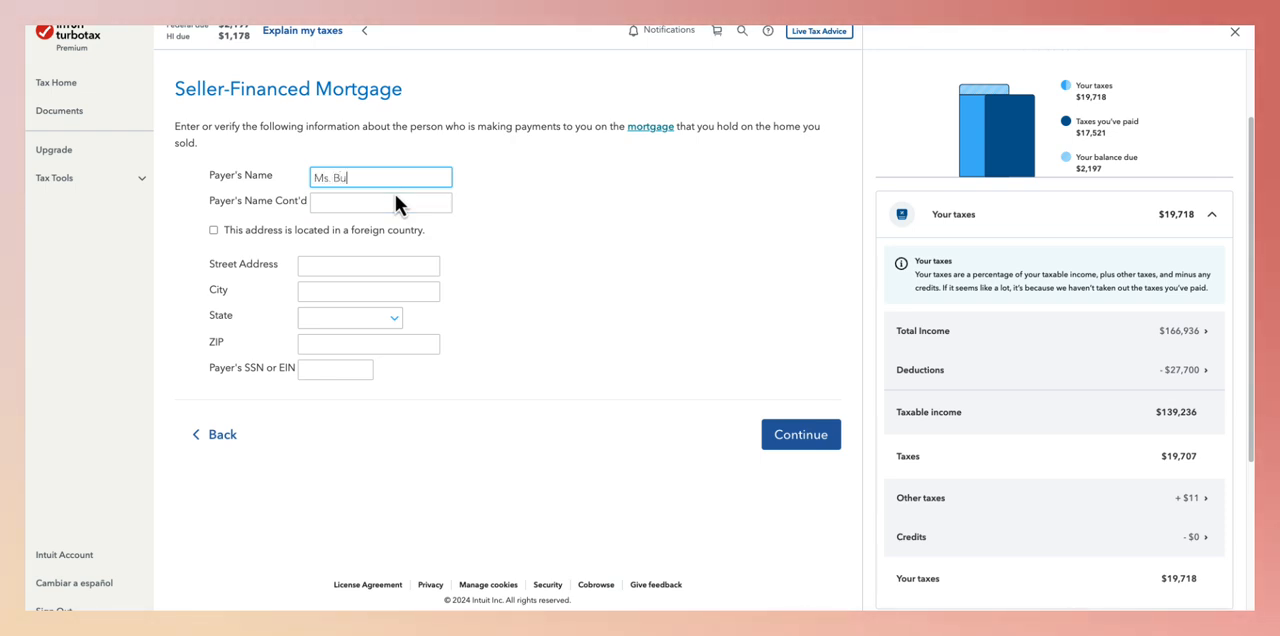
pyautogui.write('yer')
pyautogui.press('Tab')
# - Fill in the payer's street address and city, and submit the seller-financed mortgage details
pyautogui.press('Tab')
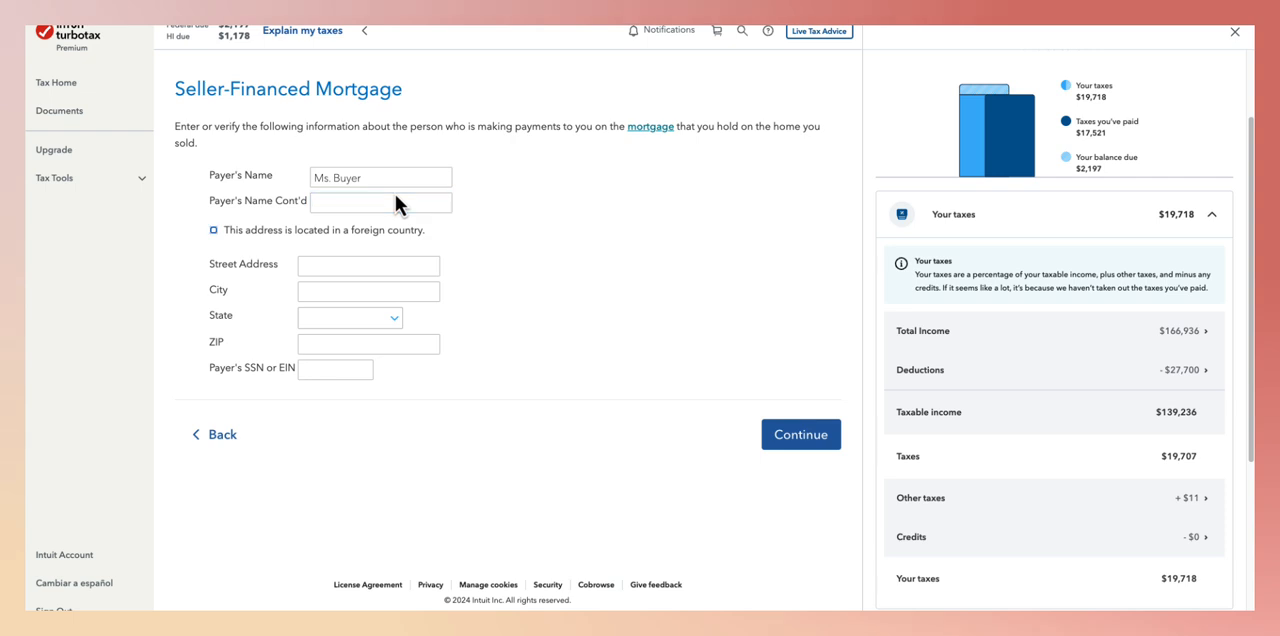
pyautogui.press('Tab')
pyautogui.write('123')
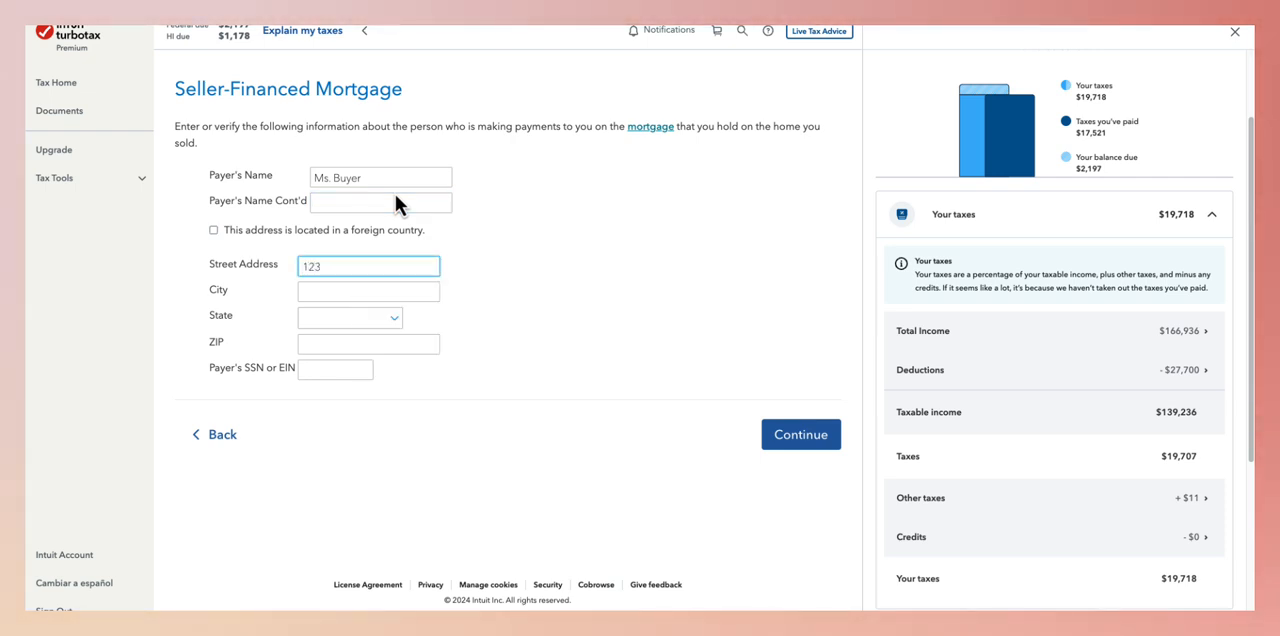
pyautogui.write(' mai')
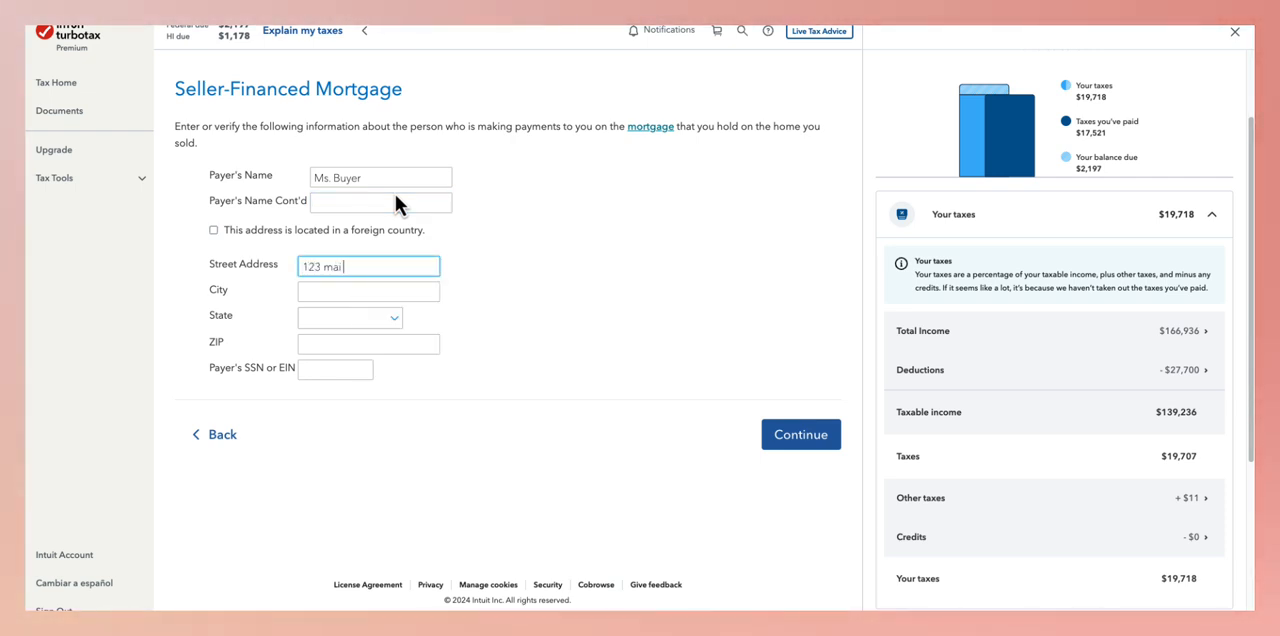
pyautogui.write(' st')
pyautogui.press('Tab')
pyautogui.write('Hon')
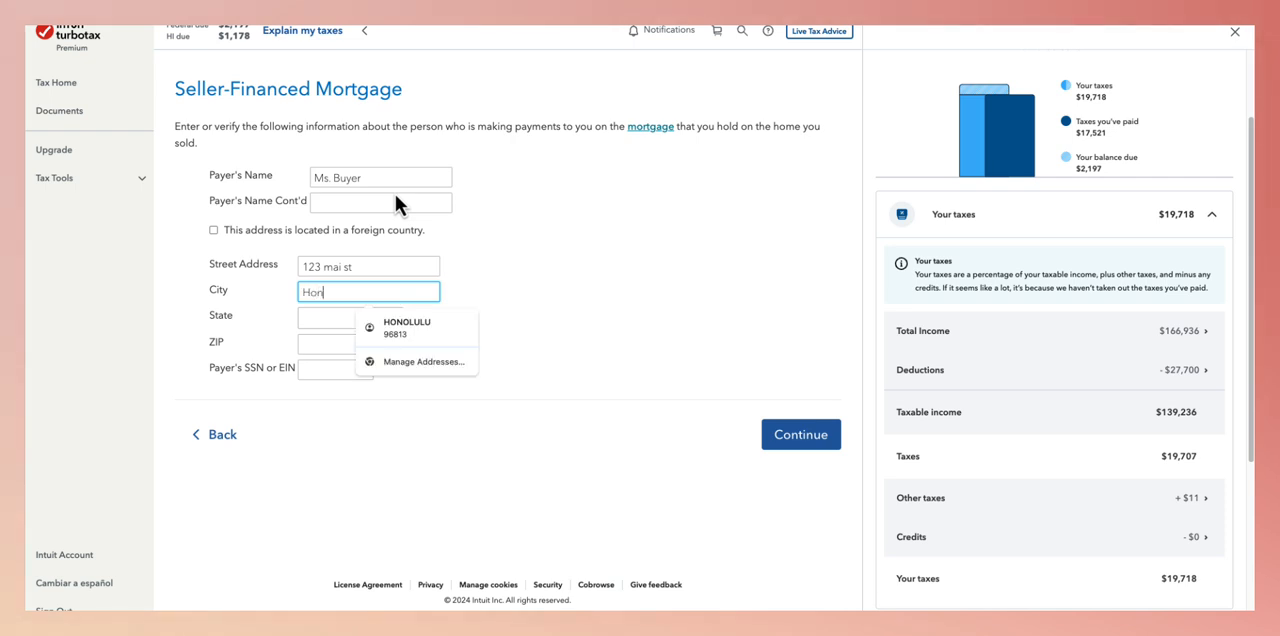
pyautogui.write('ollulu')
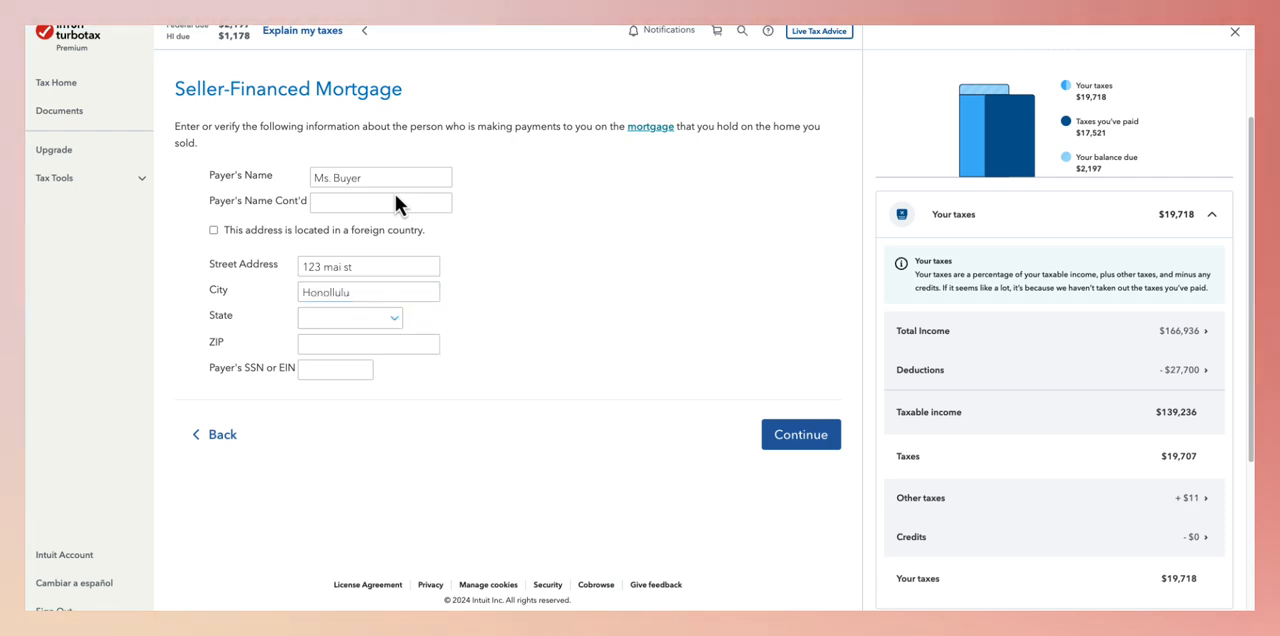
pyautogui.click(398, 270)
pyautogui.moveTo(398, 292); pyautogui.dragTo(209, 289)
pyautogui.click(800, 436)
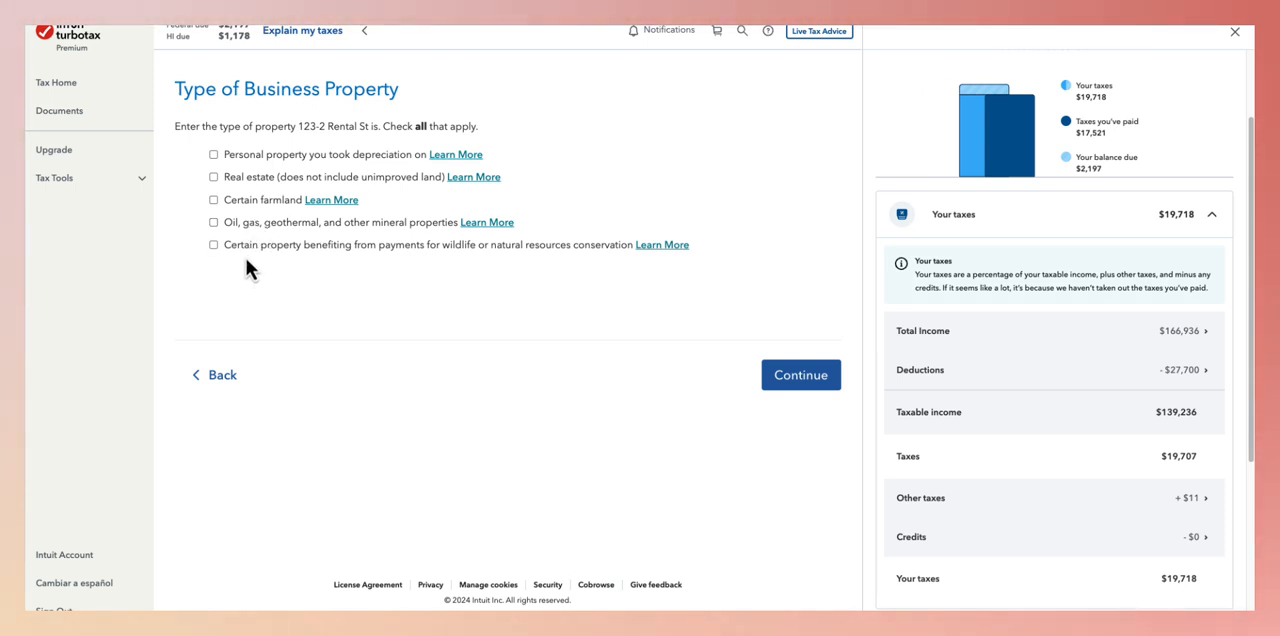
# - Check the help on depreciable personal property, then move past the property type question and answer that depreciation was claimed on the rental
pyautogui.click(450, 160)
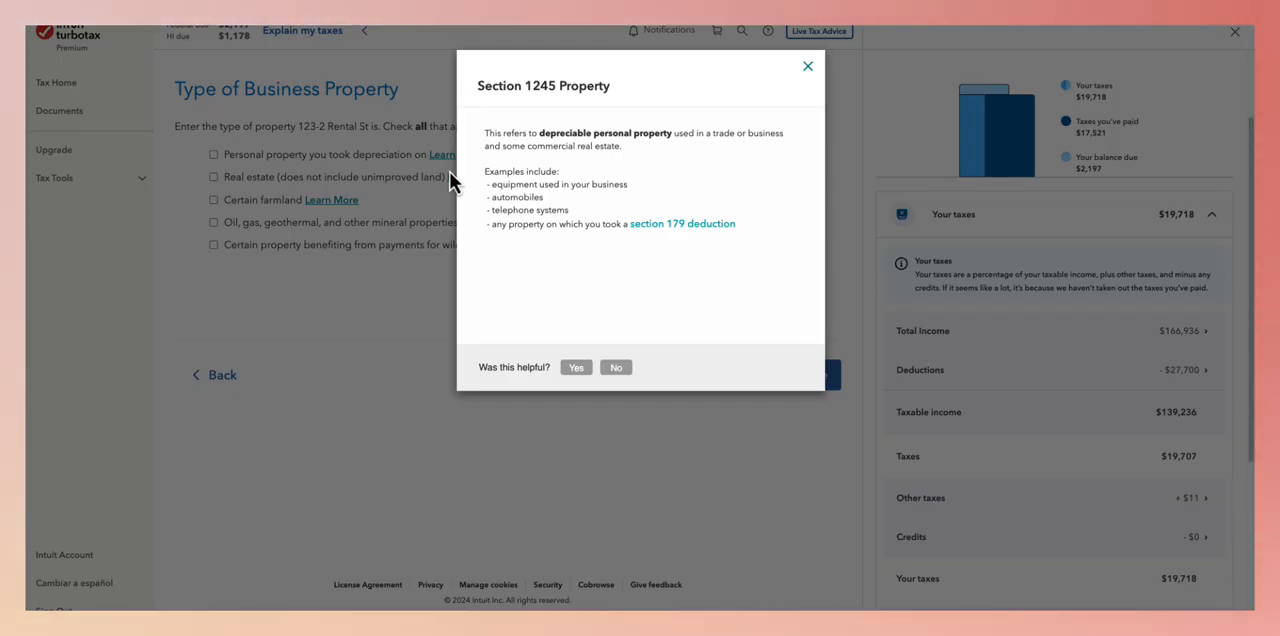
pyautogui.click(802, 378)
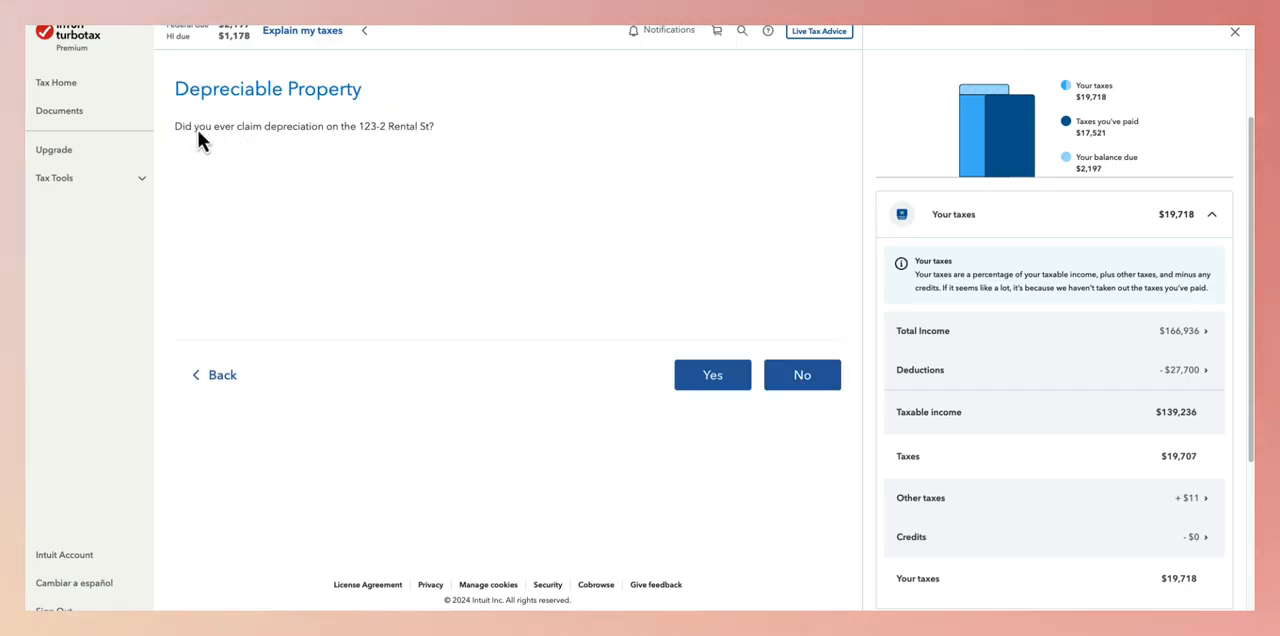
pyautogui.click(714, 388)
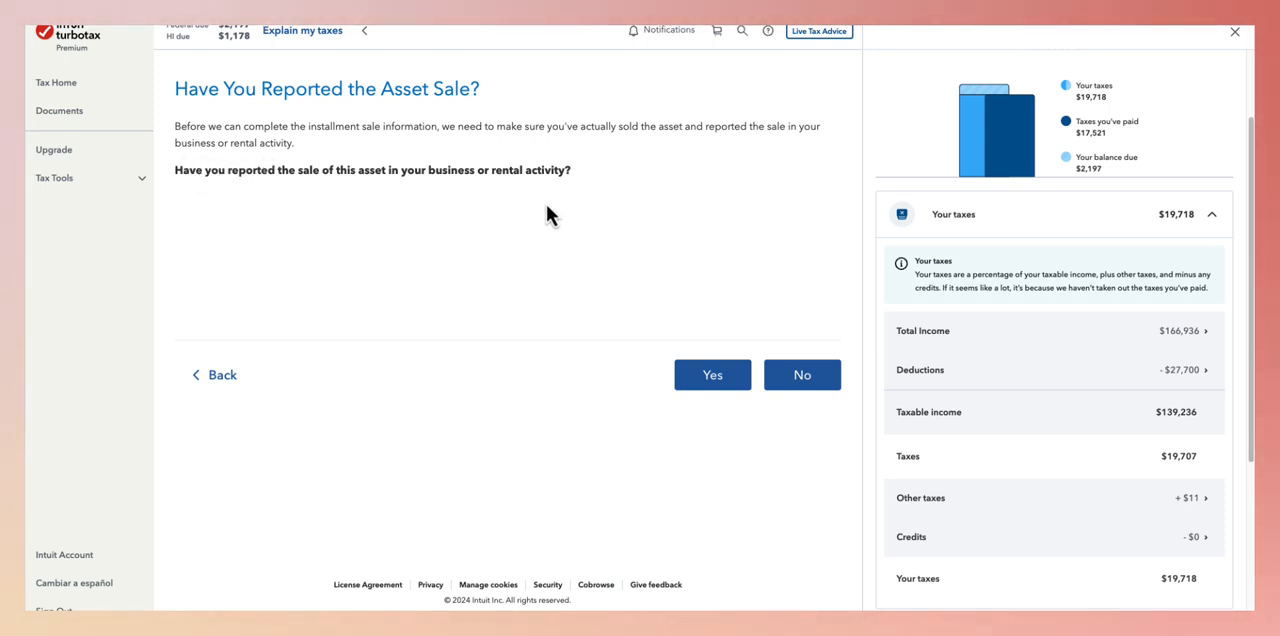
# - Answer that the asset's sale was reported in the rental activity and that it was not sold to a related party
pyautogui.click(728, 380)
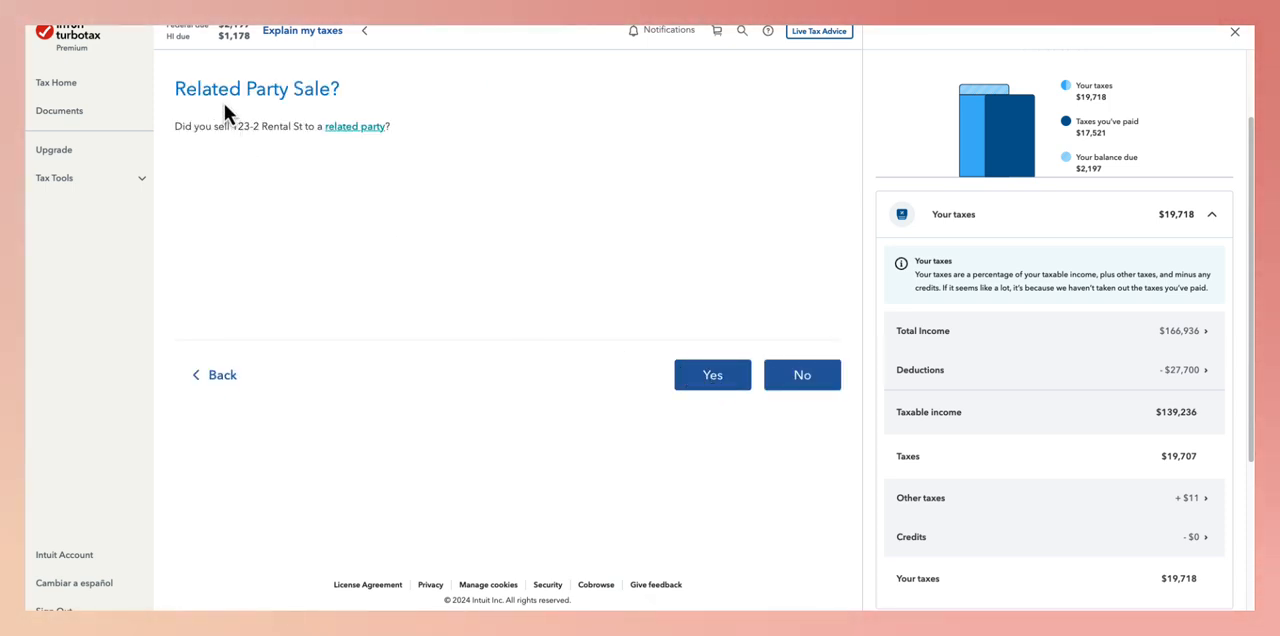
pyautogui.click(801, 378)
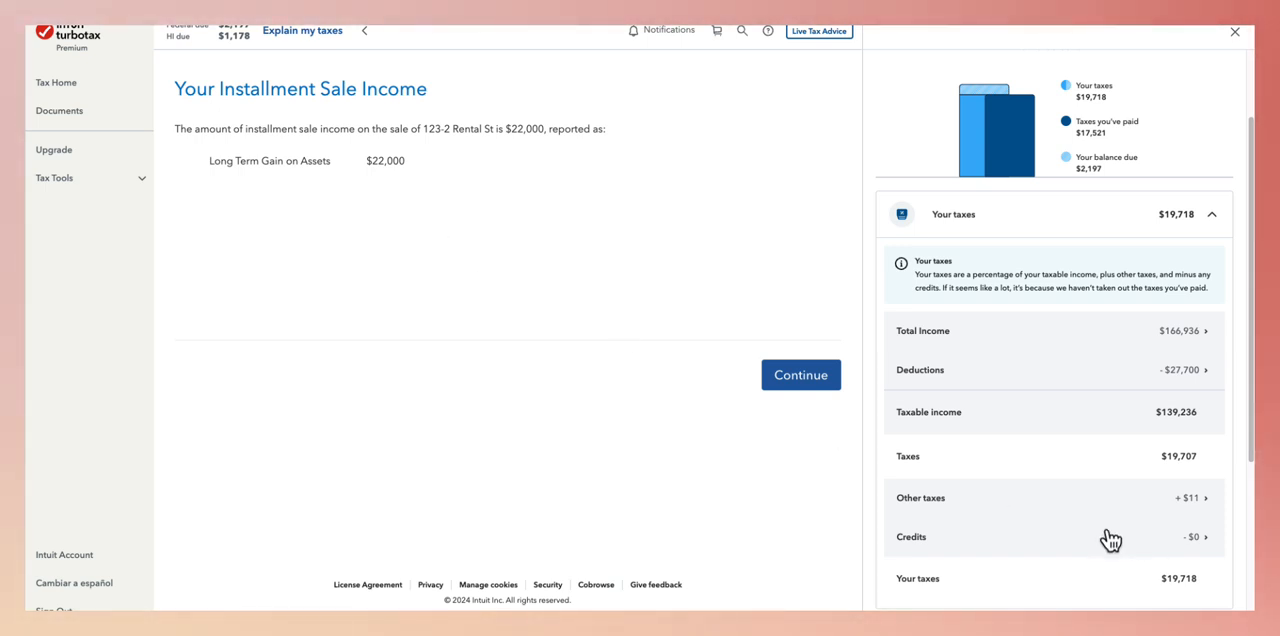
# - Accept the calculated installment sale income, decline entering different gain amounts for AMT, and finish the installment sales section
pyautogui.click(812, 388)
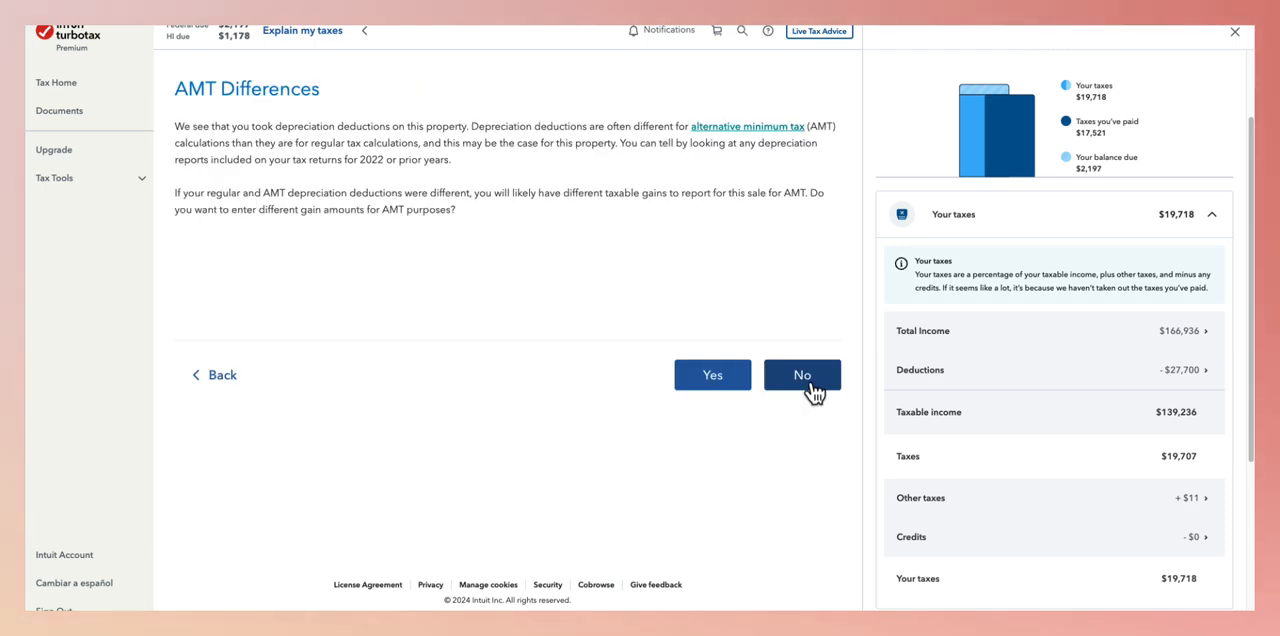
pyautogui.click(806, 382)
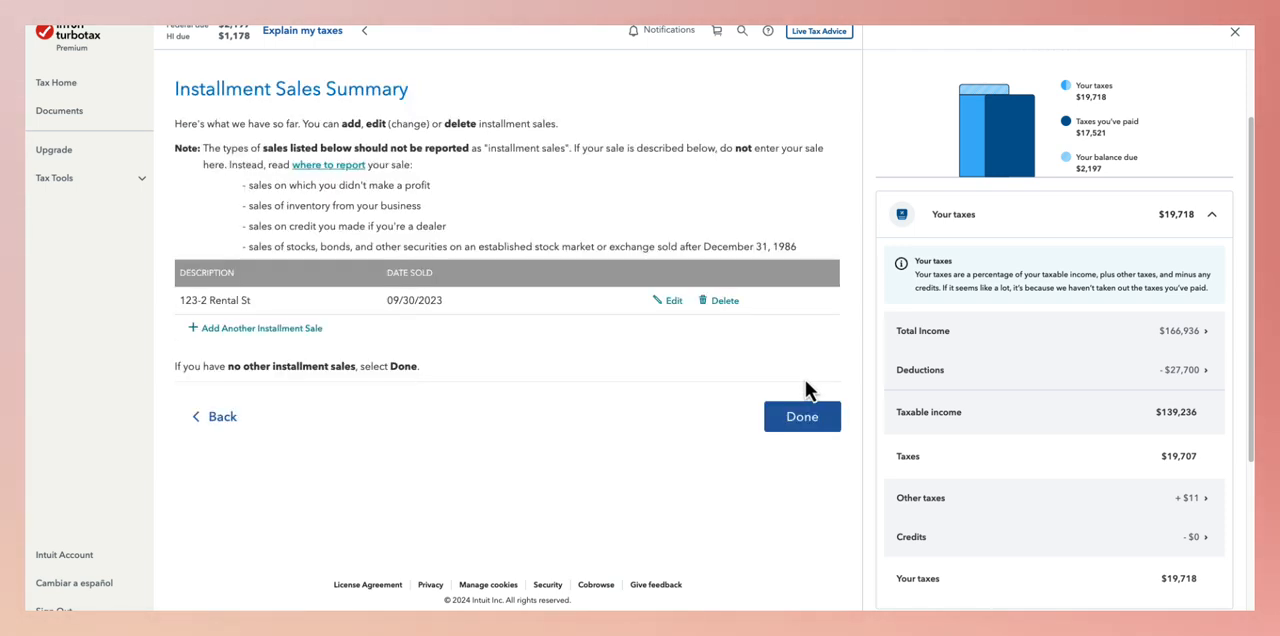
pyautogui.click(811, 422)
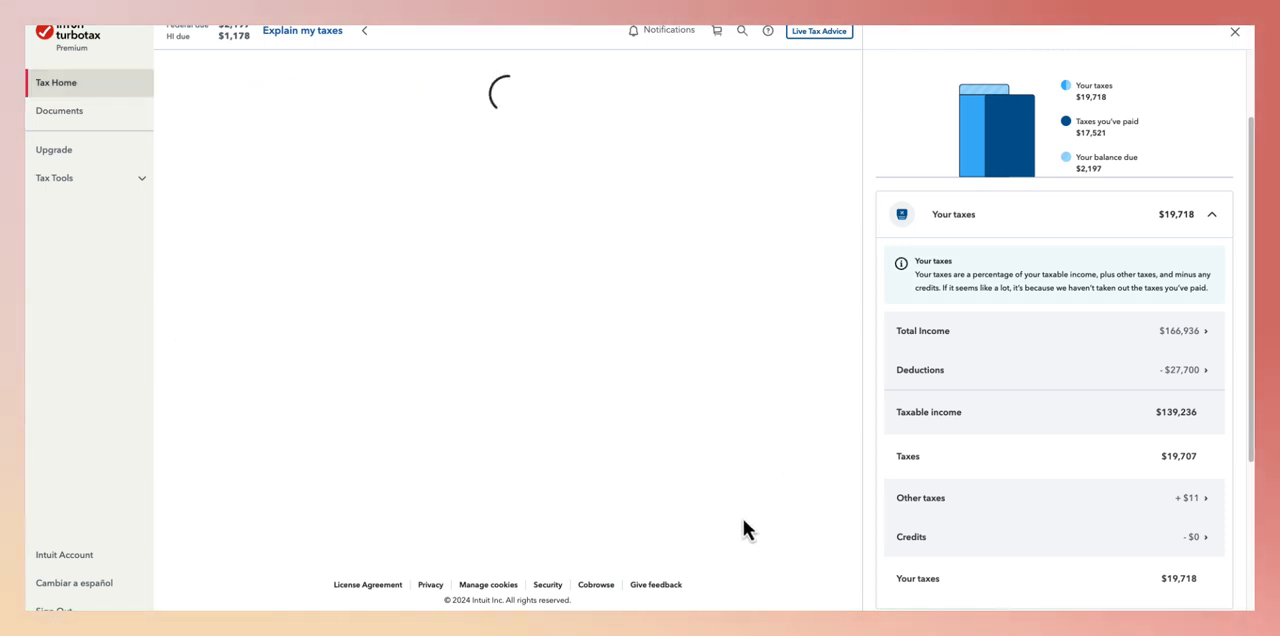
# - Examine the total income breakdown by source for the 2023 return, including capital gains and interest income
pyautogui.click(1138, 338)
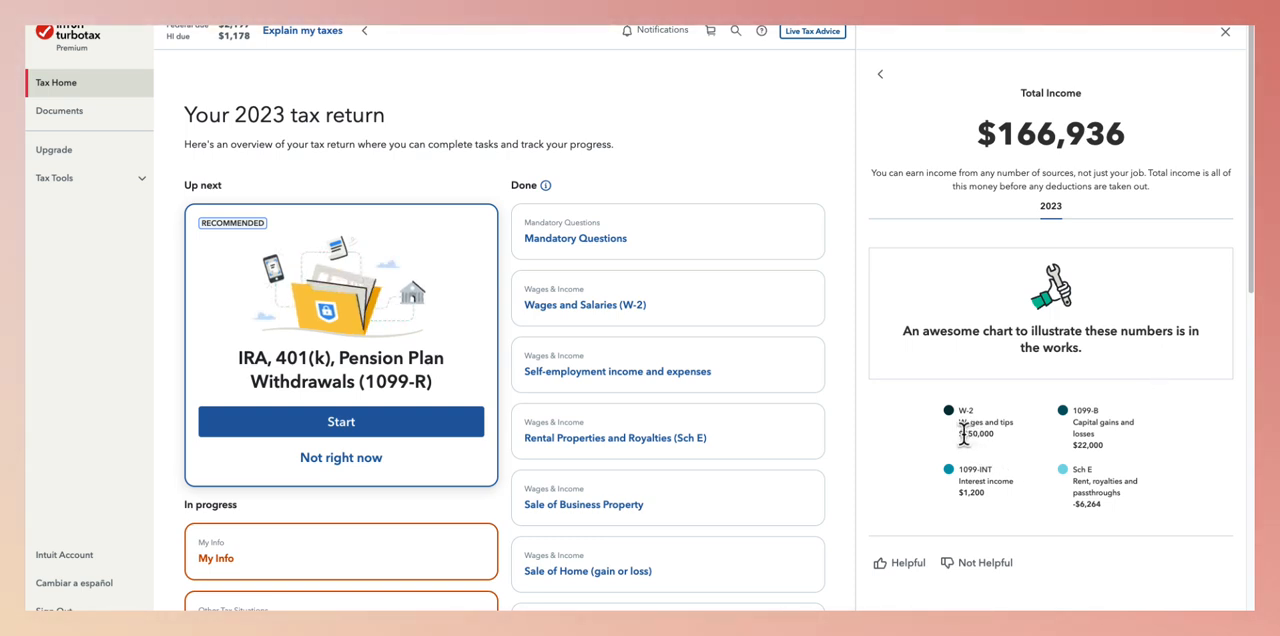
pyautogui.scroll(-1, 992, 445)
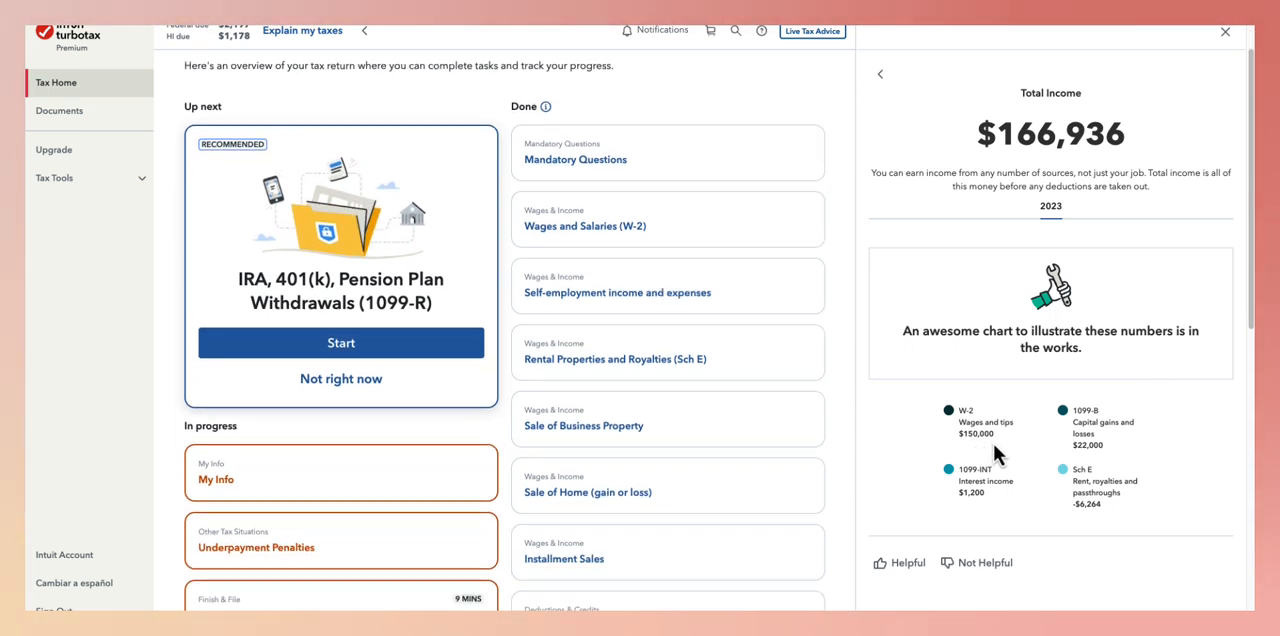